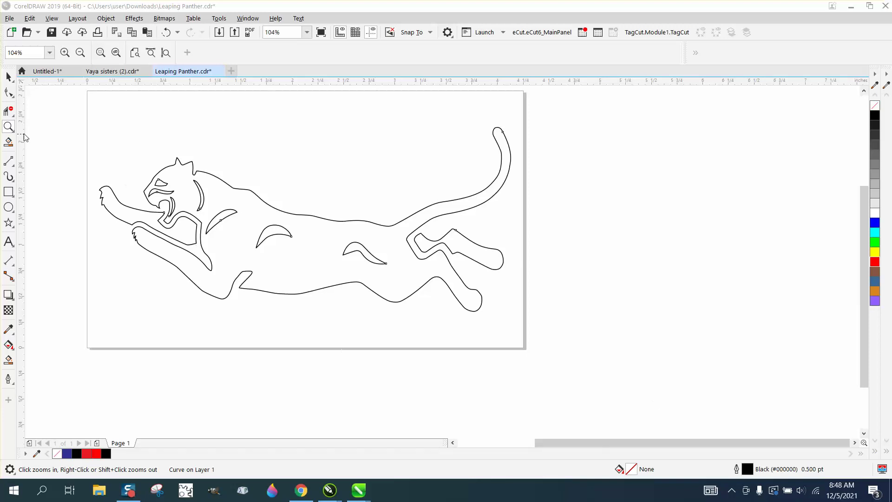
- Apply a one-step outside contour with a 0.03-inch offset and round corners to the panther outline
drag(99, 144, 315, 276)
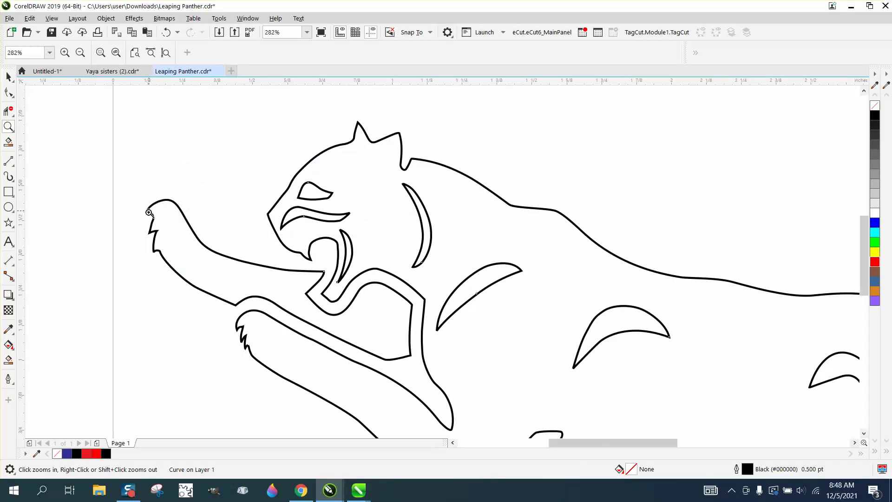
click(7, 78)
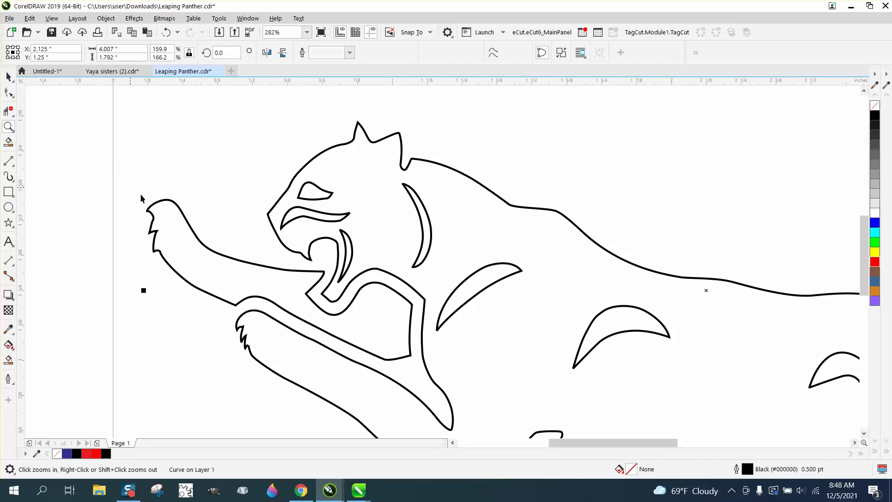
click(162, 200)
click(125, 19)
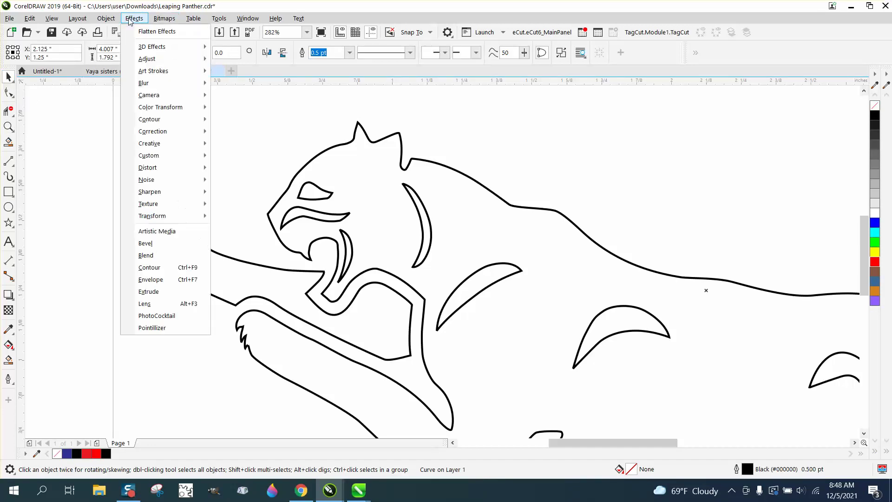
click(146, 268)
scroll(111, 201, down, 2)
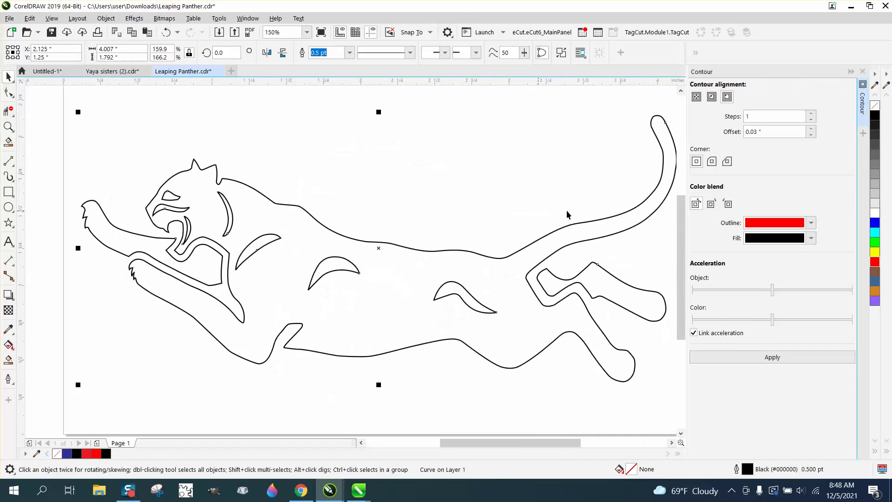
click(712, 162)
click(773, 357)
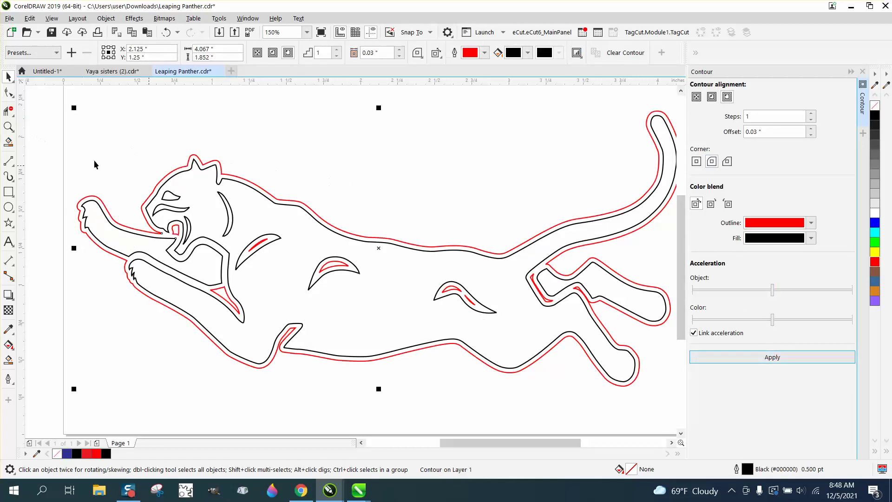
- Examine how the red contour follows the panther's ears, head and front paws
click(9, 126)
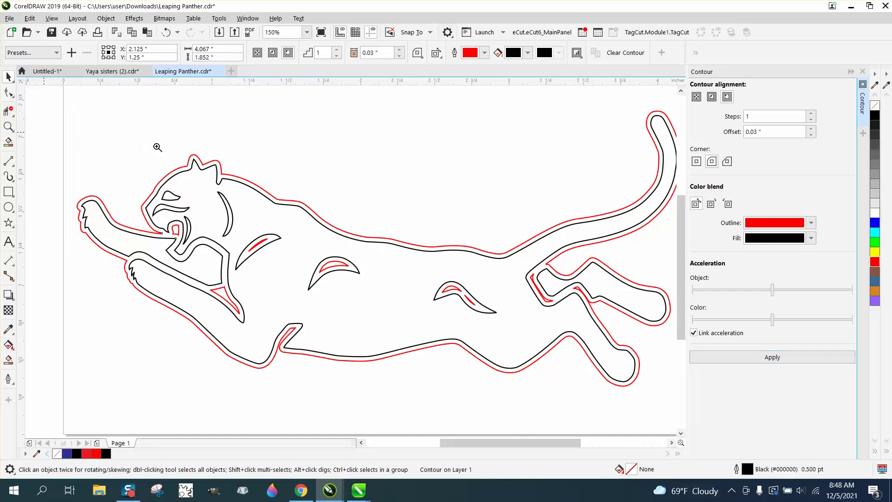
drag(187, 146, 229, 188)
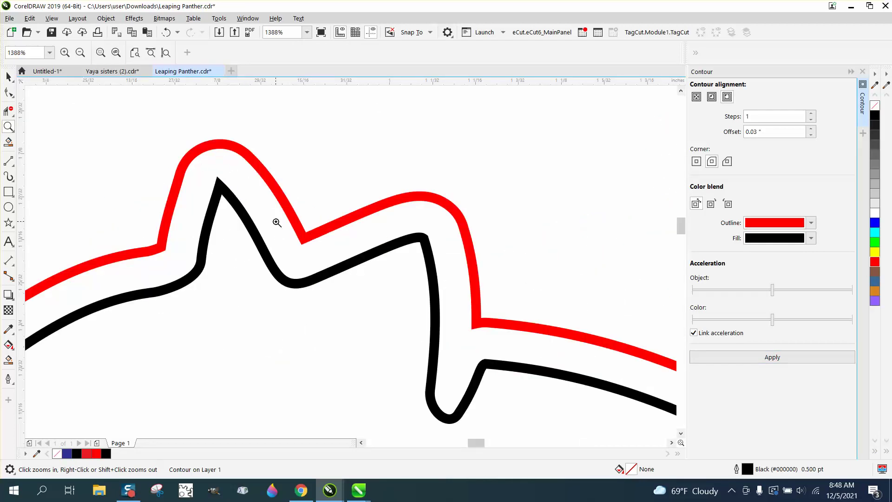
scroll(276, 222, down, 4)
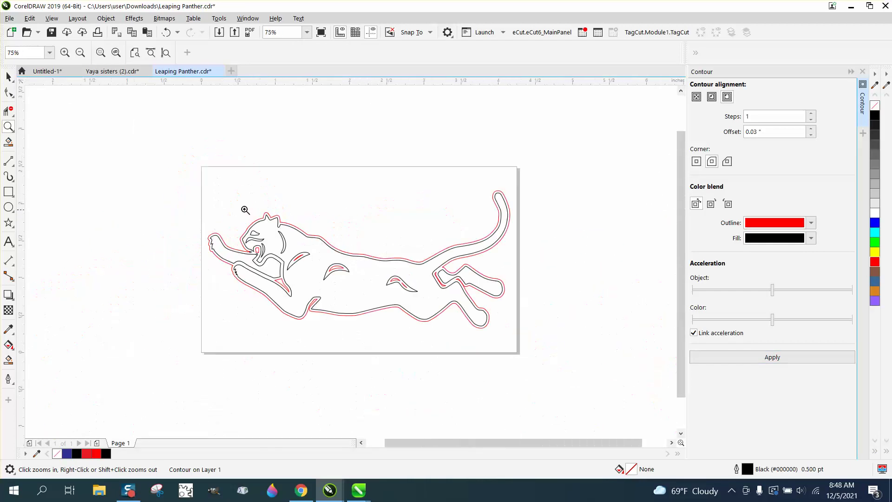
click(9, 77)
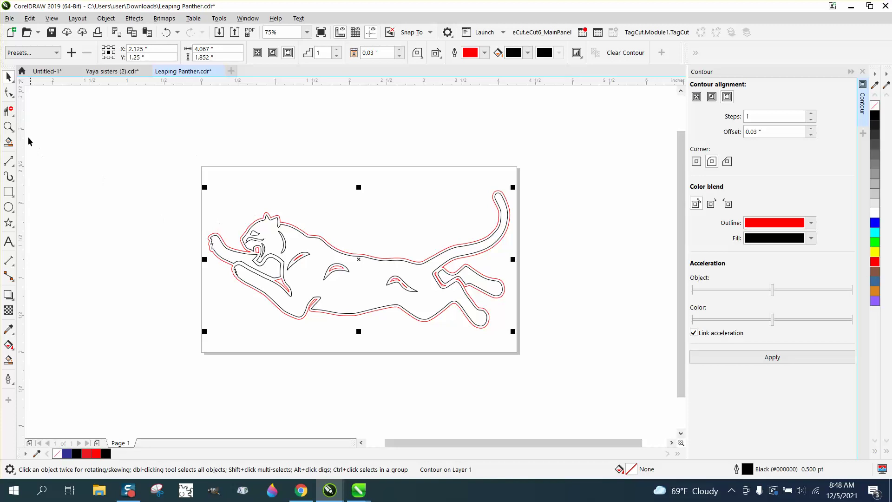
click(8, 127)
drag(188, 213, 310, 315)
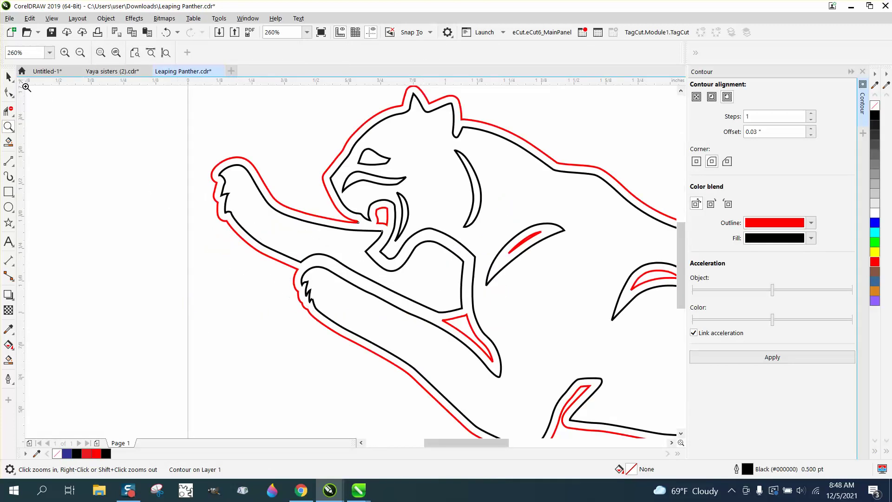
click(8, 92)
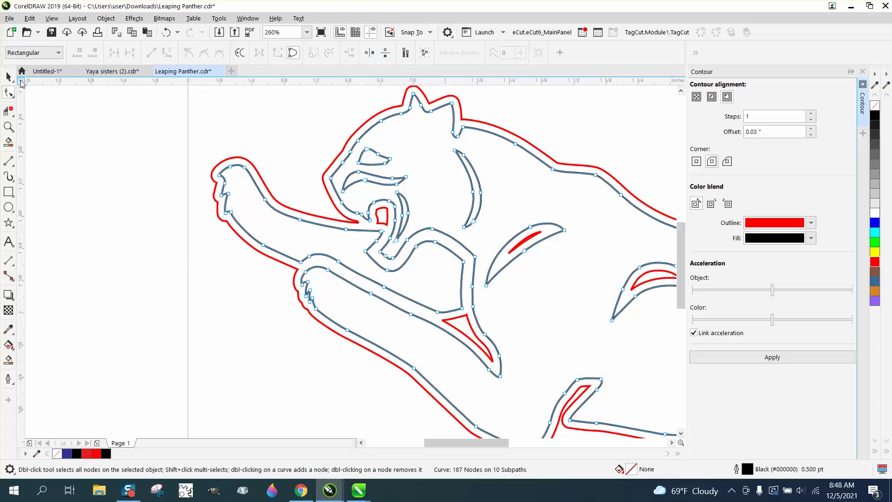
click(8, 76)
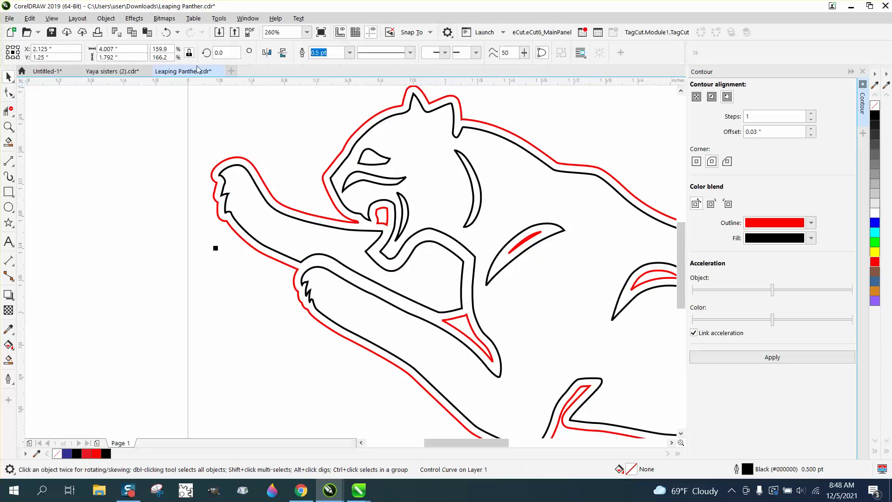
click(106, 18)
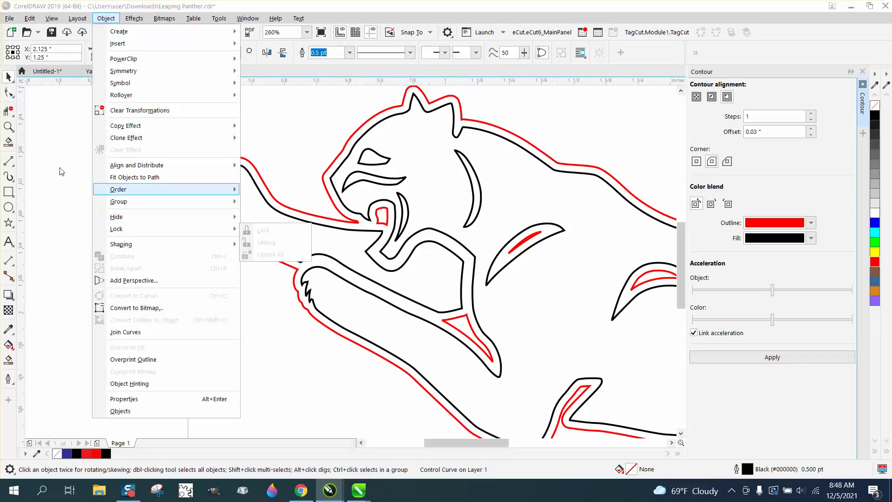
click(52, 155)
- Select the panther with its contour and break the contour apart
scroll(171, 145, down, 4)
drag(153, 112, 369, 219)
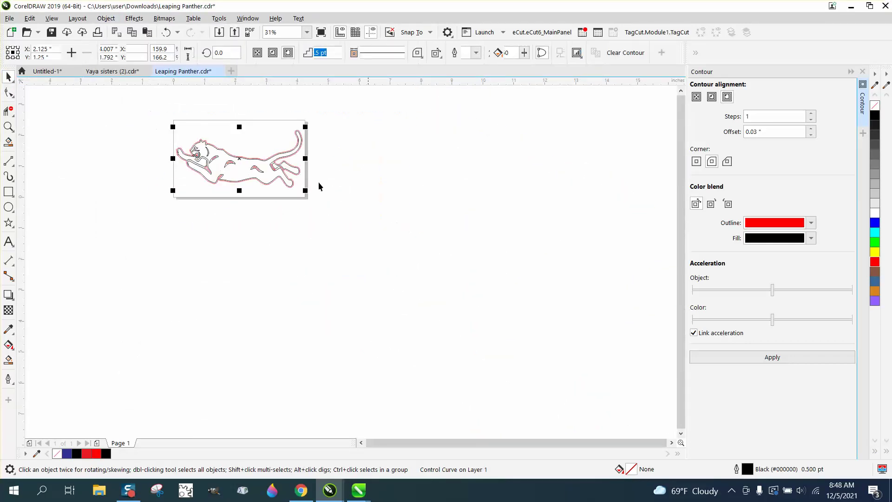
click(106, 18)
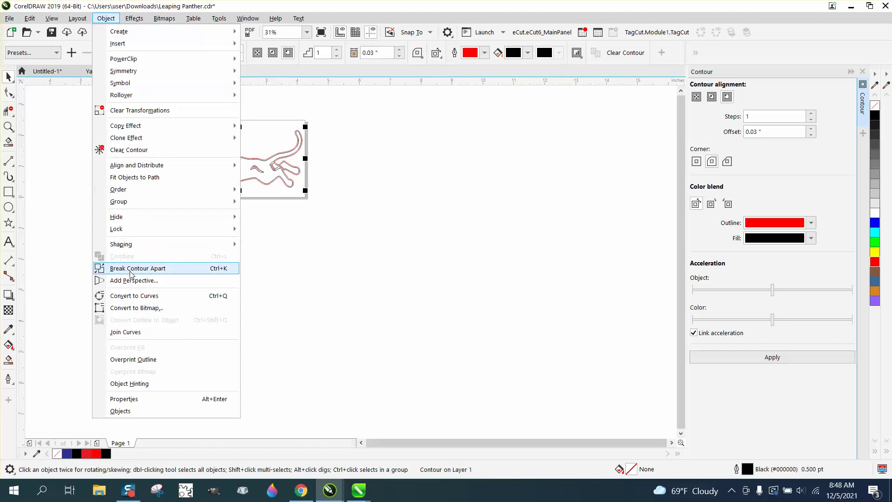
click(131, 273)
- Move only the separated red contour 5 inches to the right, off the page
click(181, 221)
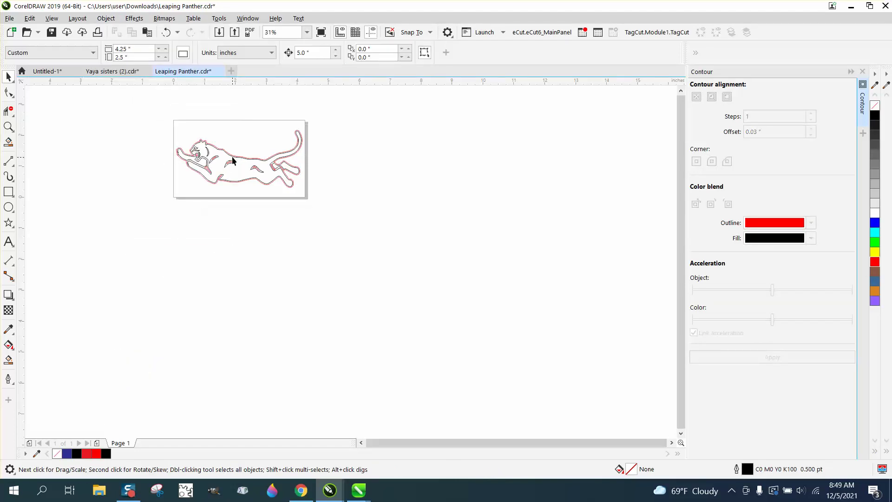
click(234, 159)
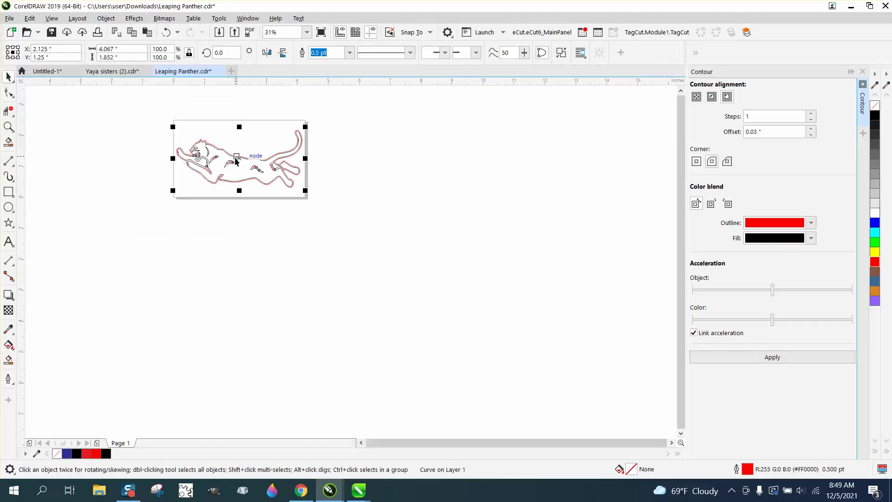
key(Right)
- Draw four short straight lines across the red outline, one on each side of the ears and of the upper front paw
click(8, 126)
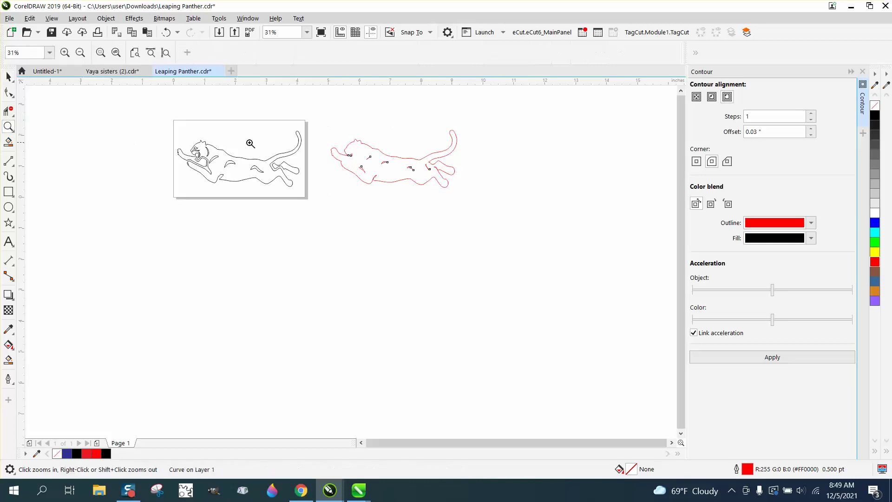
drag(323, 126, 518, 225)
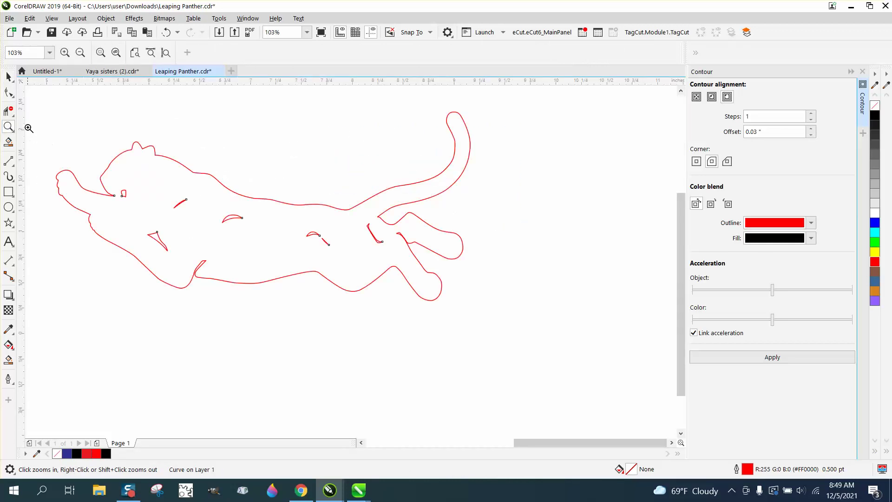
click(8, 160)
drag(167, 147, 150, 174)
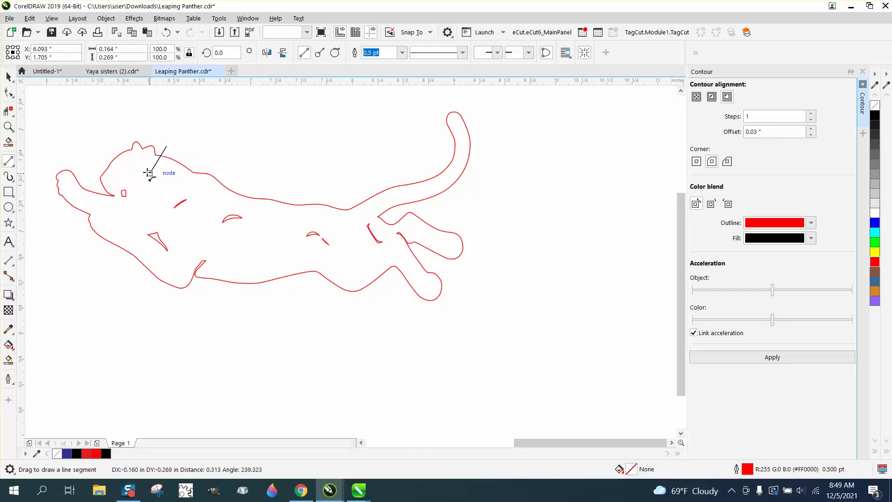
drag(120, 142, 133, 162)
drag(70, 197, 61, 204)
drag(62, 172, 54, 169)
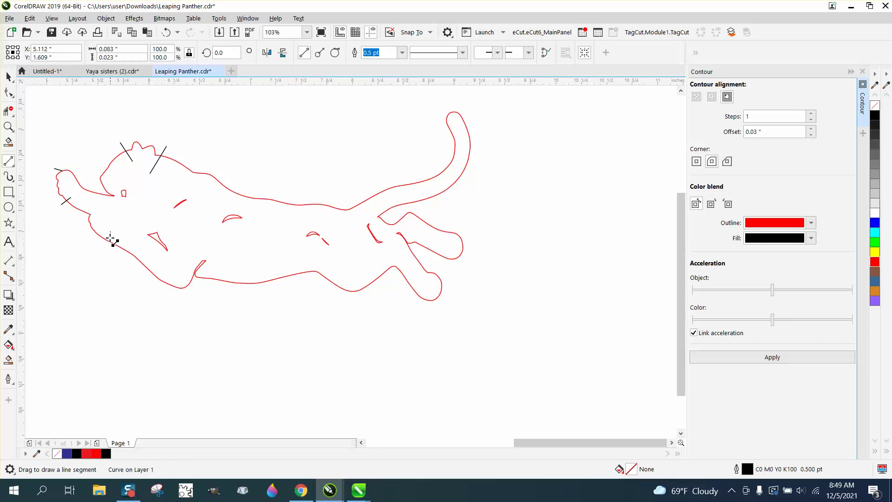
- Draw two short lines across the red outline on either side of the lower front paw, extending the upper one to fully cross it
drag(110, 232, 106, 250)
drag(87, 213, 84, 218)
click(8, 126)
drag(80, 213, 159, 250)
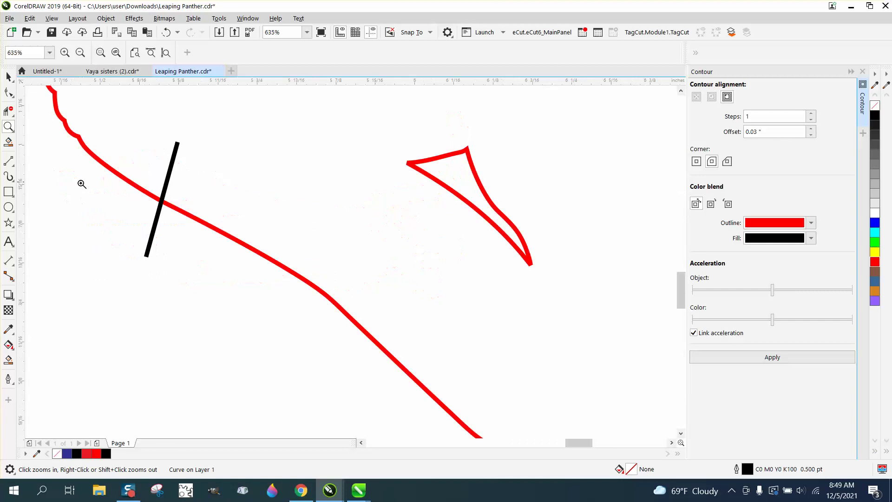
scroll(155, 219, down, 3)
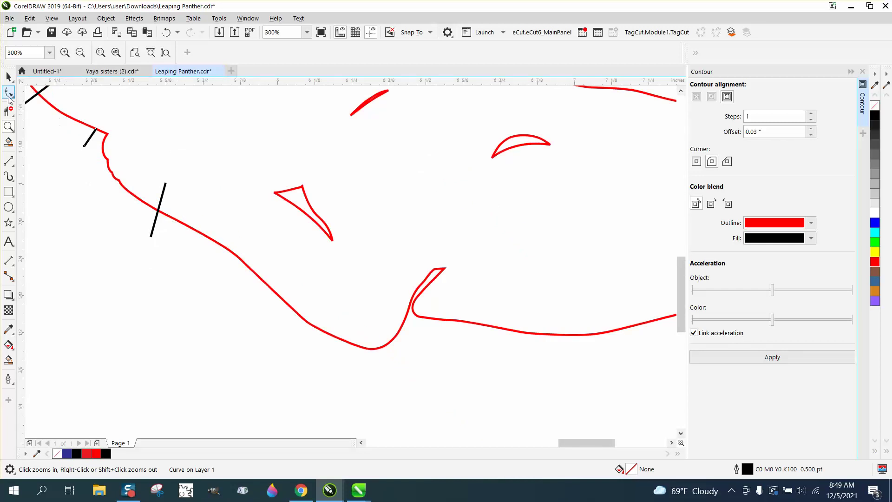
click(9, 93)
drag(96, 129, 103, 116)
- Delete the red outline segments between the short lines at the lower paw, upper paw and ears with Virtual Segment Delete
click(8, 110)
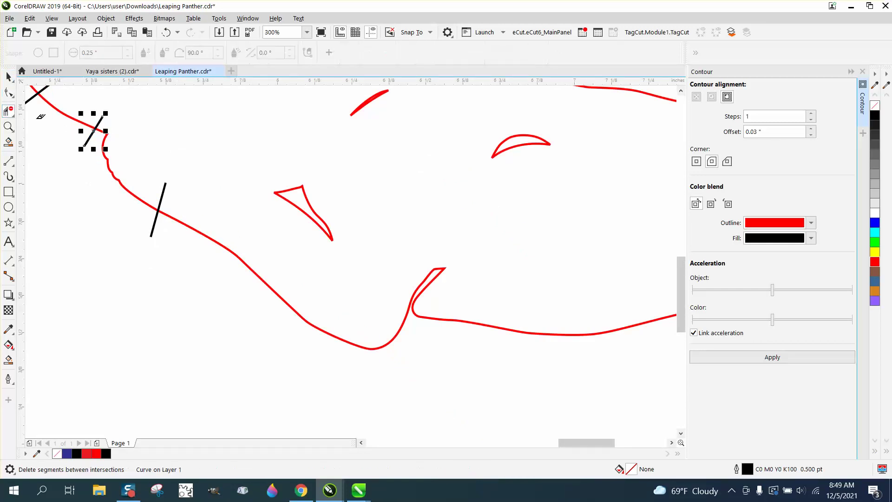
click(112, 164)
scroll(175, 190, down, 2)
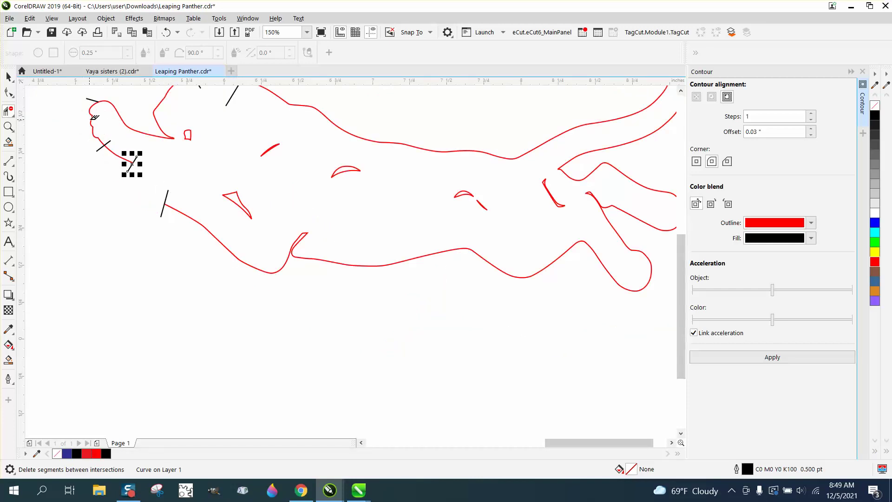
click(91, 121)
scroll(239, 188, down, 1)
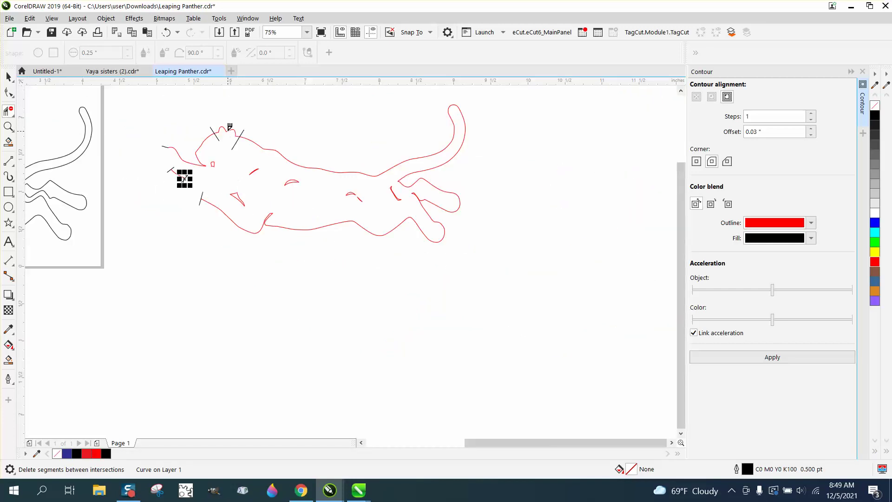
- Move the trimmed red outline 5 inches down, away from the short cutting lines
click(8, 76)
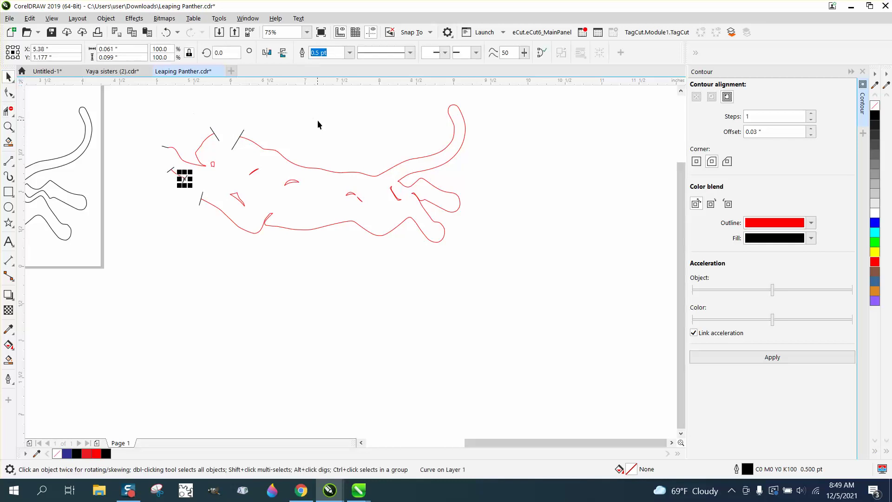
click(329, 173)
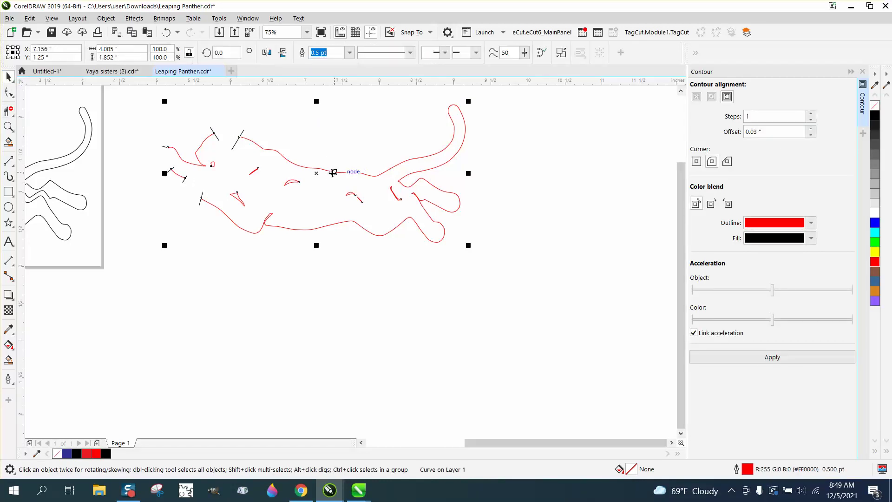
scroll(273, 174, down, 1)
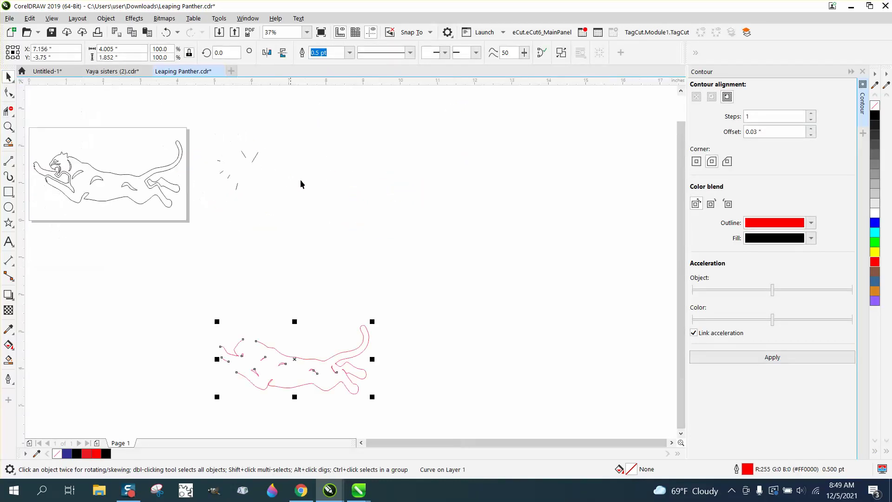
- Apply a 0.03-inch outside contour with mitered corners to the black panther and break the contour apart
click(143, 184)
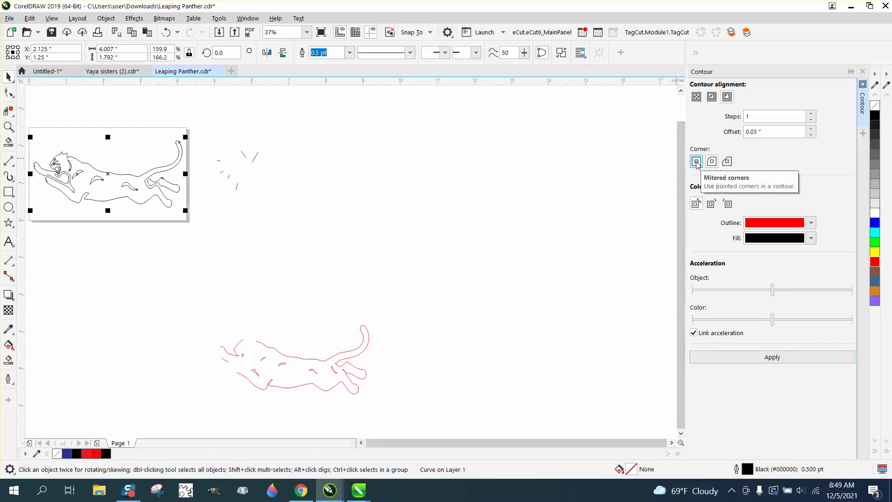
click(773, 358)
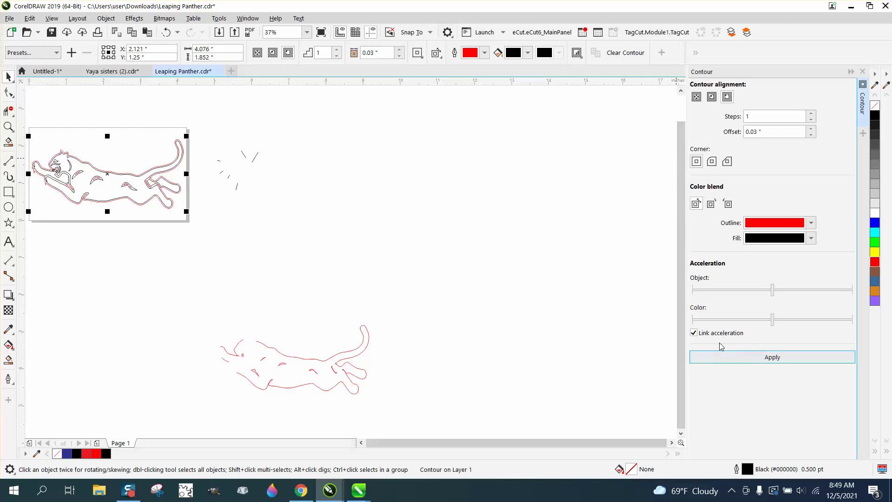
click(106, 19)
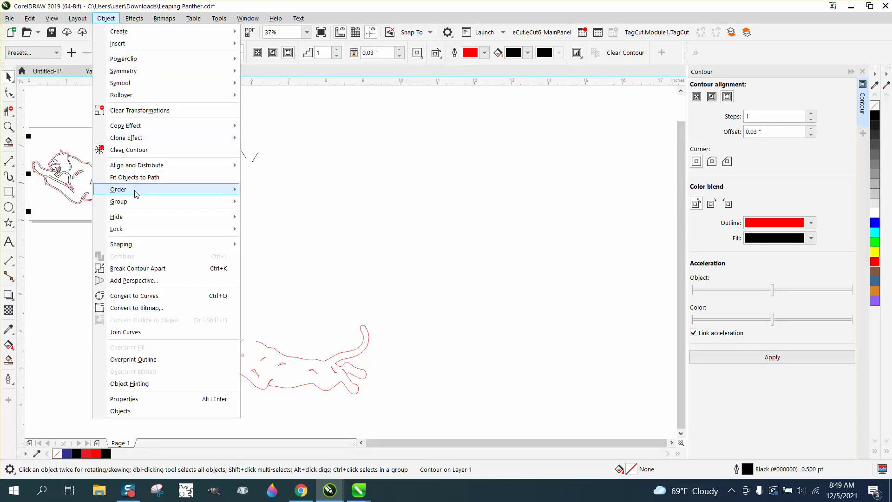
mouse_move(136, 193)
click(139, 268)
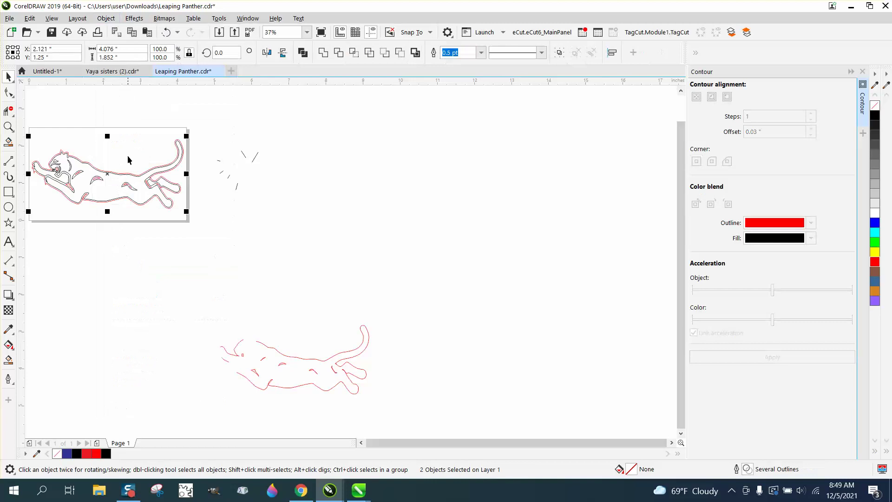
key(Right)
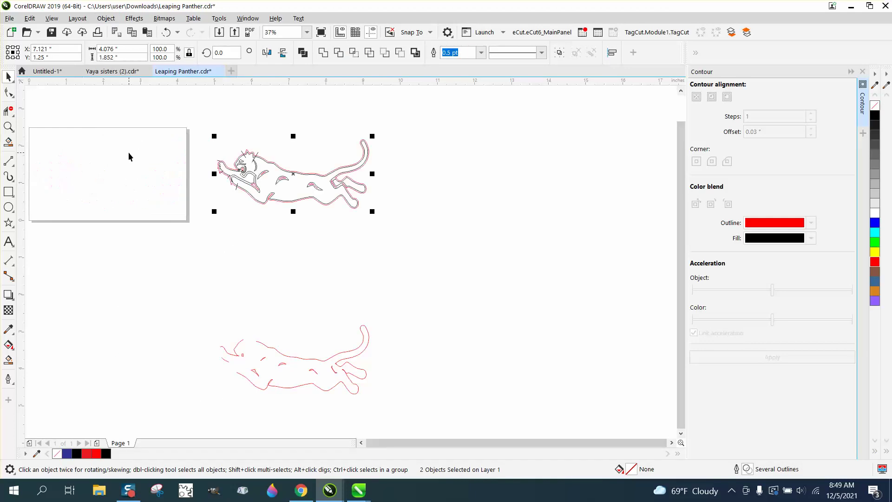
click(165, 32)
click(213, 126)
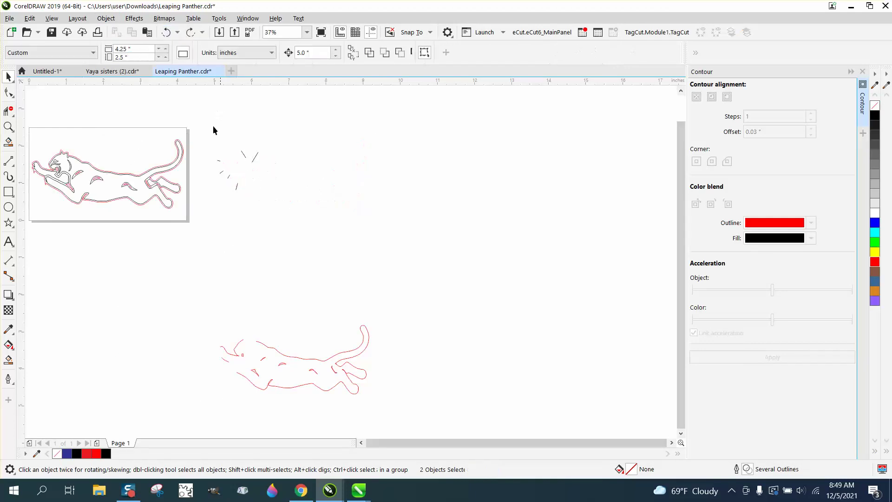
- Move the red mitered contour 5 inches right onto the short cutting lines
click(182, 149)
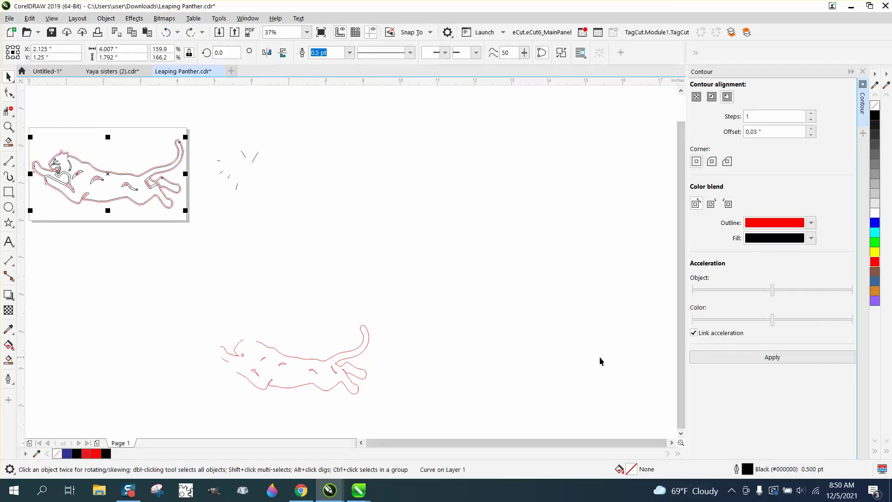
click(356, 254)
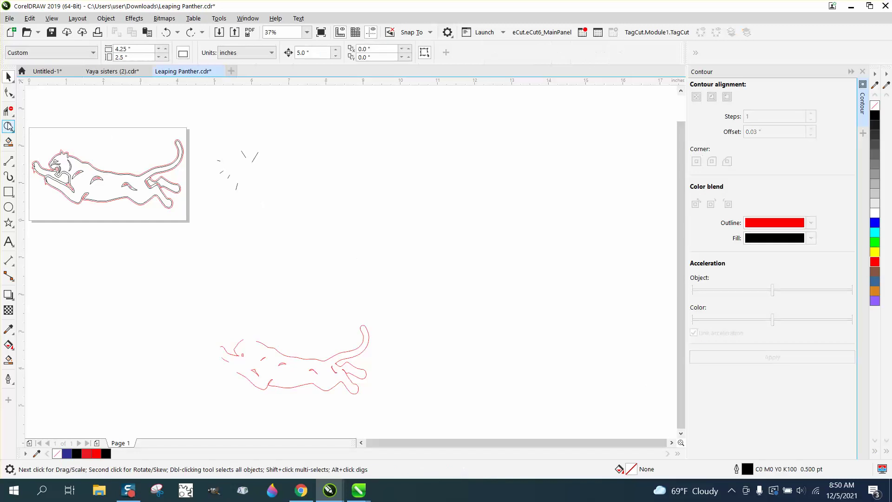
click(8, 126)
drag(158, 131, 261, 194)
click(8, 77)
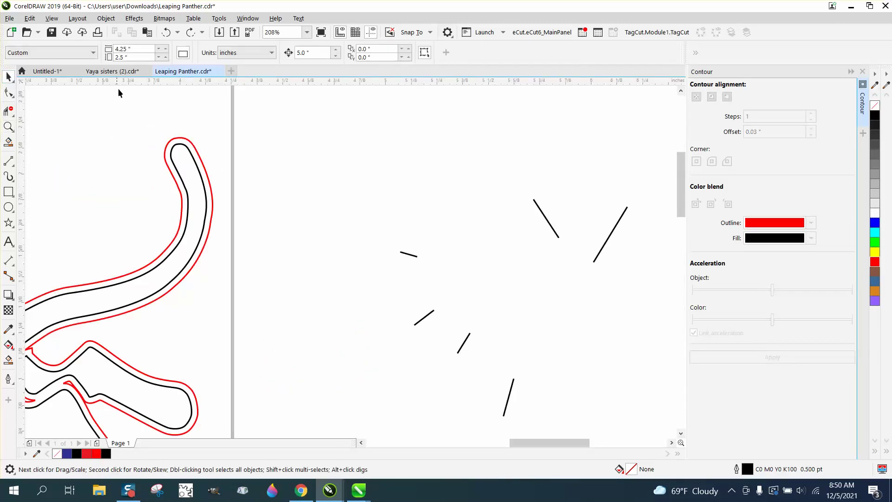
click(177, 139)
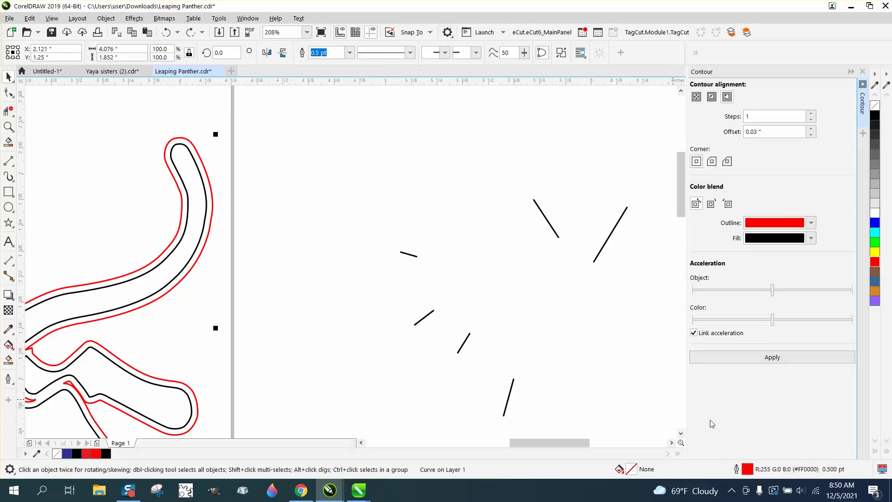
key(Right)
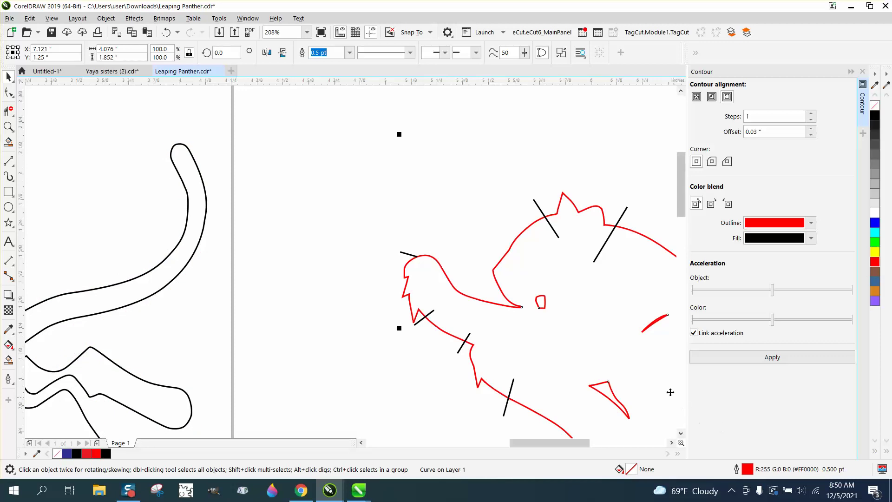
- Delete the red body outline, inner markings and joining segments outside the short lines with Virtual Segment Delete, keeping only the ear and paw pieces
scroll(669, 391, down, 3)
scroll(546, 325, down, 3)
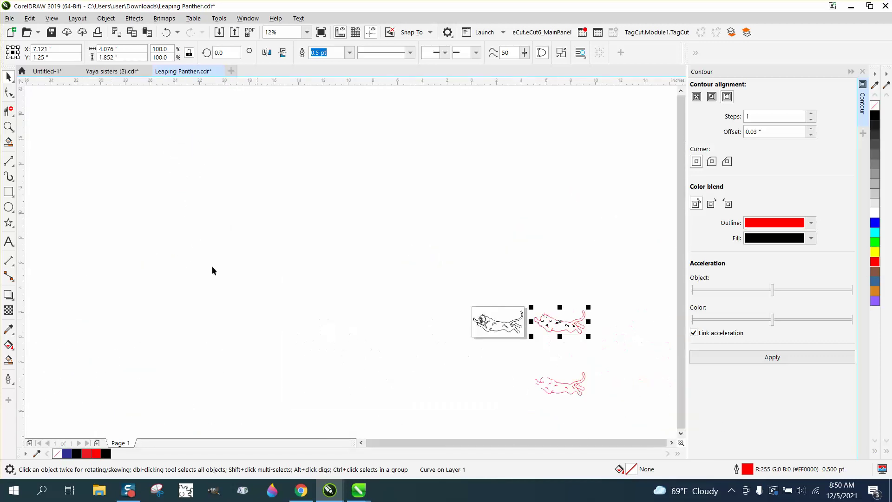
click(8, 126)
drag(518, 299, 618, 359)
click(8, 111)
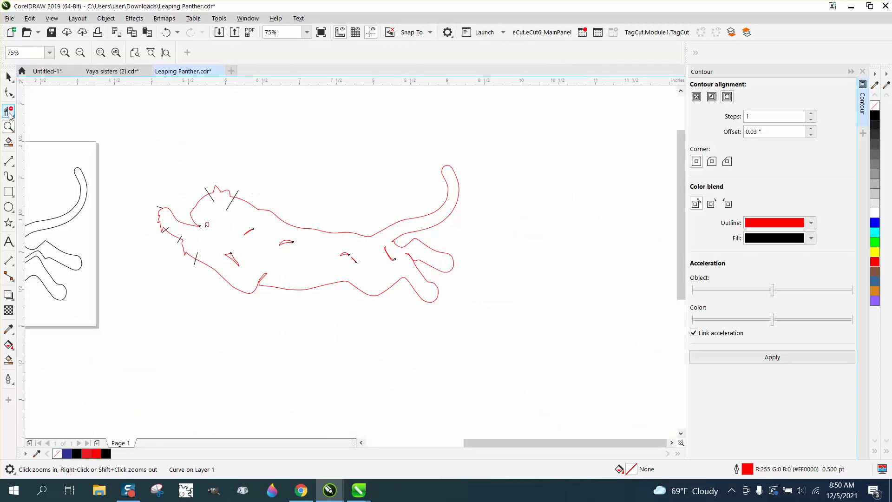
click(292, 221)
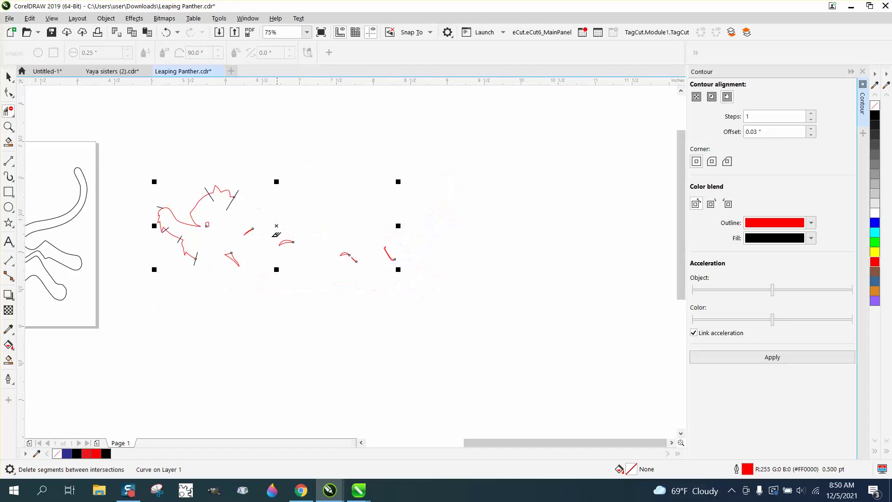
drag(246, 226, 409, 266)
drag(221, 245, 262, 277)
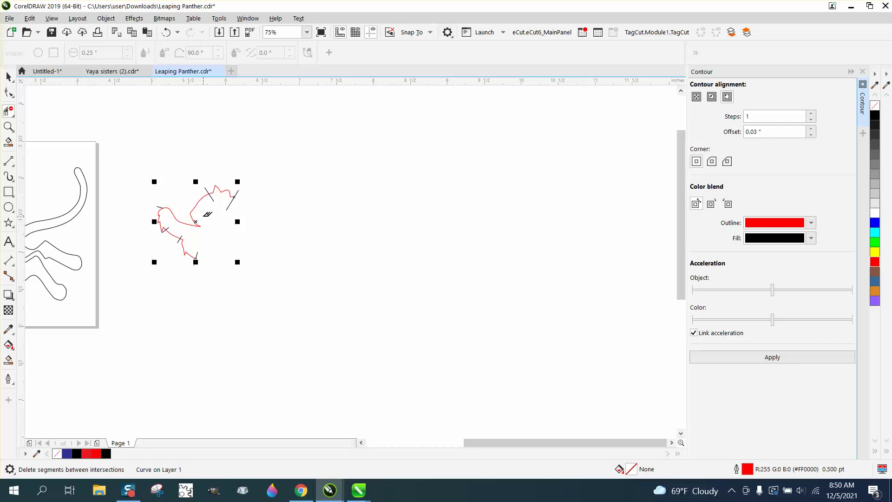
click(194, 219)
click(181, 238)
- Move the red ear and paw pieces 5 inches right and delete the six short black cutting lines
click(8, 126)
drag(123, 161, 351, 287)
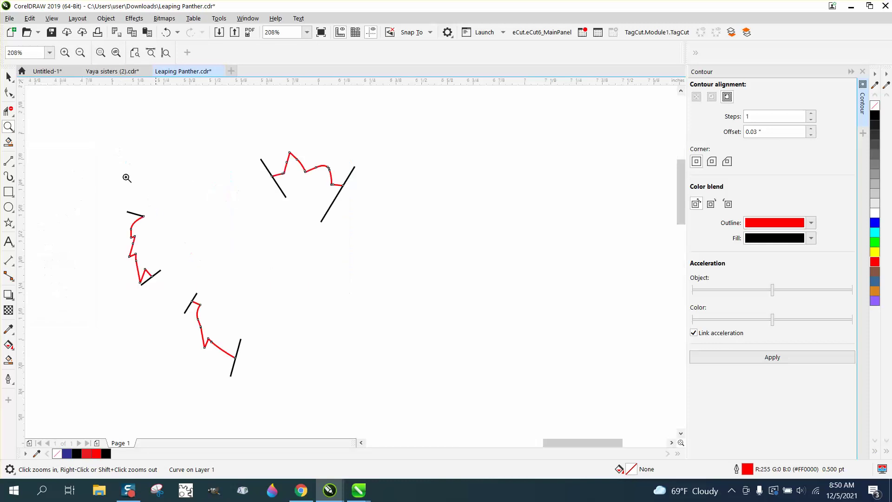
click(8, 78)
click(181, 125)
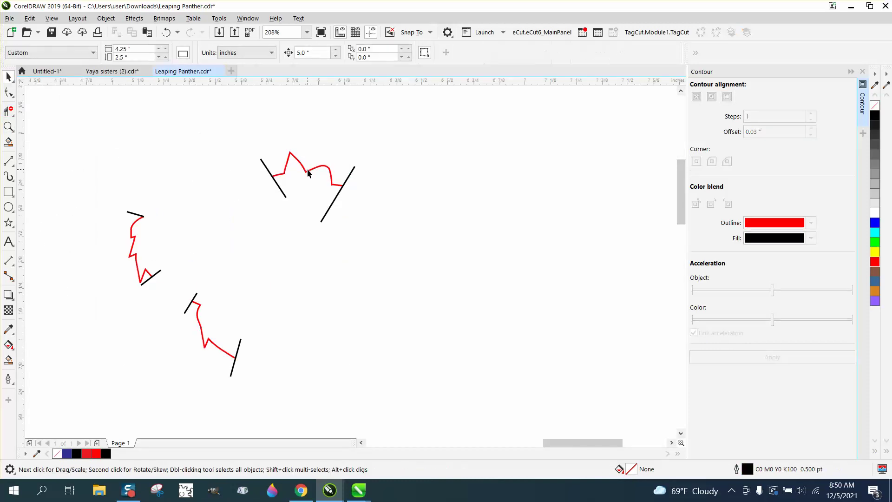
click(308, 175)
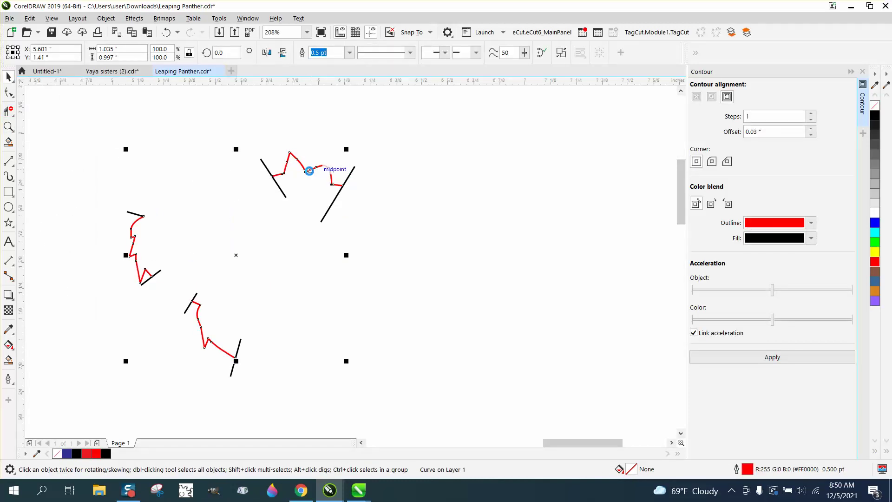
key(Right)
drag(476, 392, 476, 392)
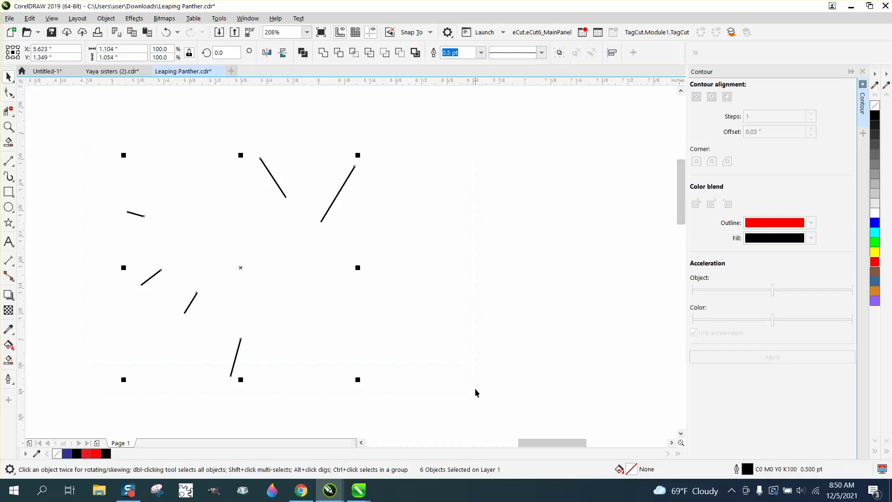
key(Delete)
- Move the red ear and paw pieces 5 inches left and 5 inches down into the gaps of the trimmed rounded outline
scroll(459, 363, down, 2)
click(632, 343)
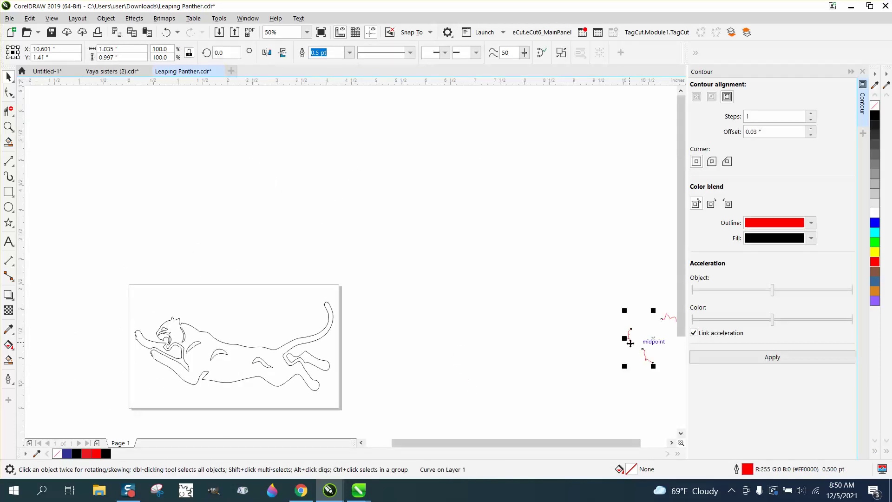
key(Left)
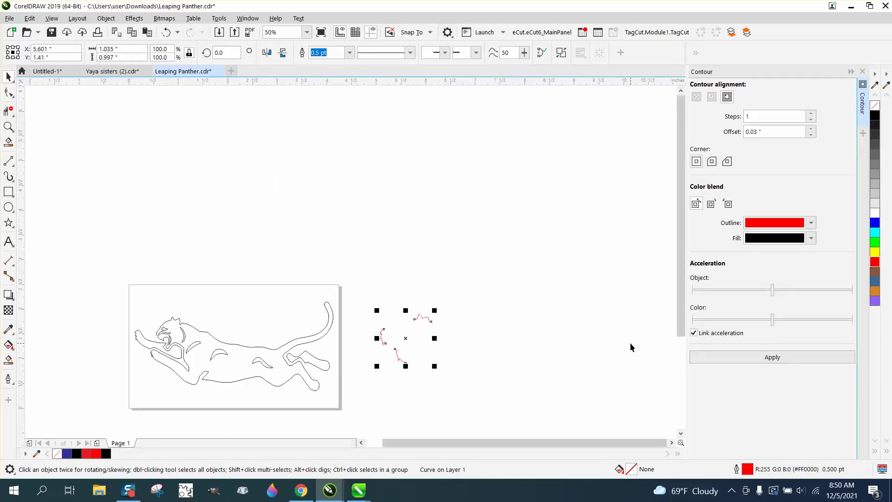
key(Left)
scroll(579, 326, down, 4)
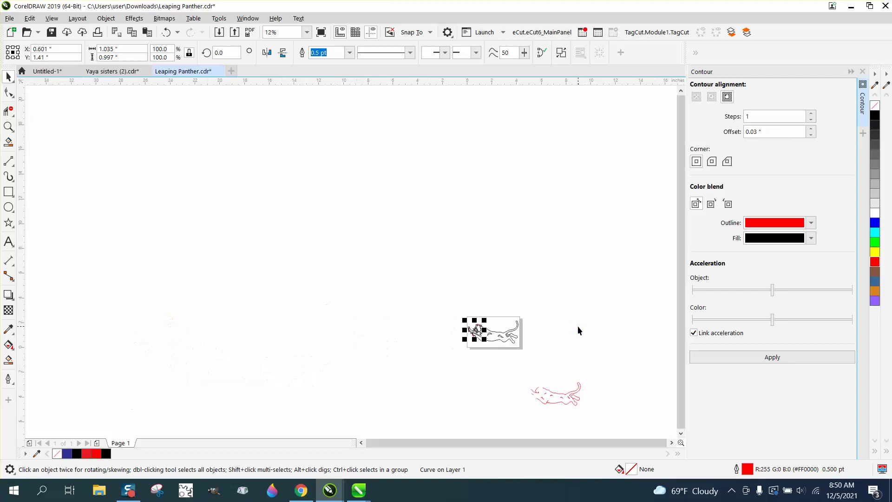
key(Right)
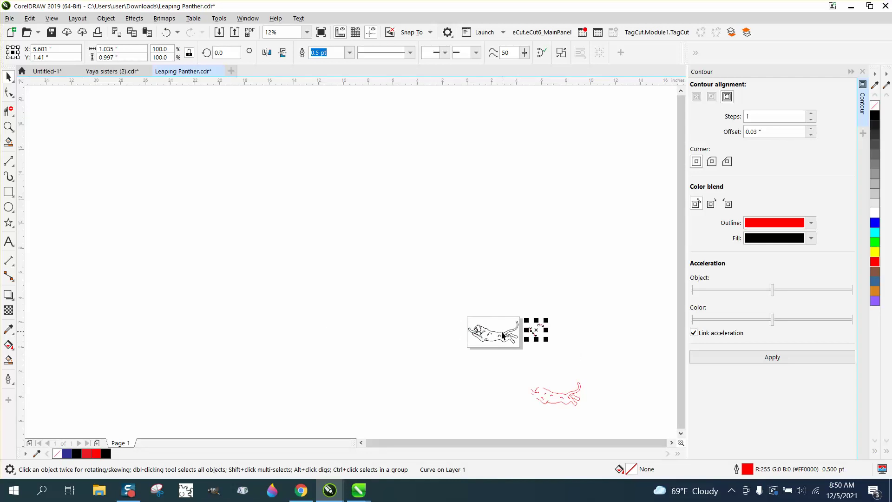
key(Down)
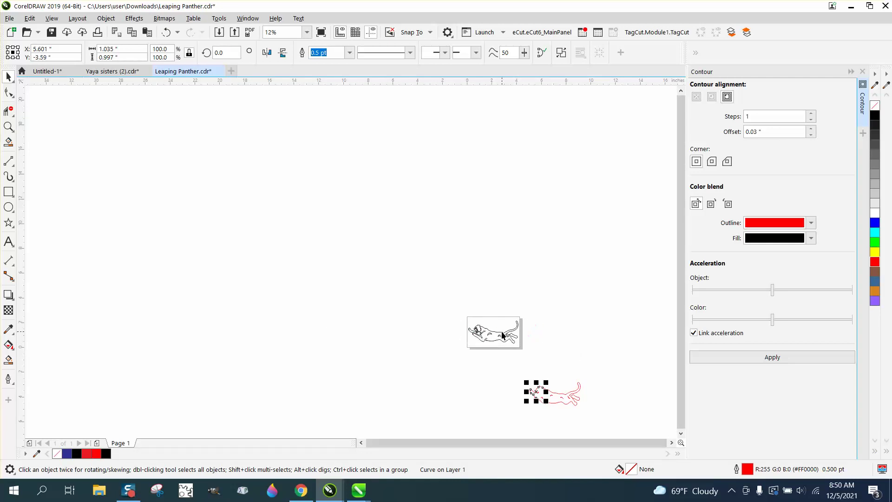
- Delete the small loose marking shapes inside the combined red panther outline with Virtual Segment Delete
click(8, 126)
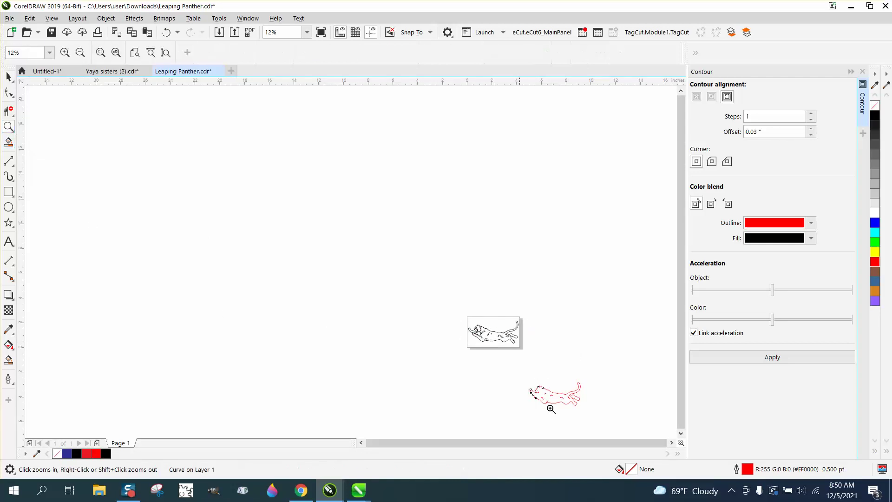
drag(524, 381, 596, 420)
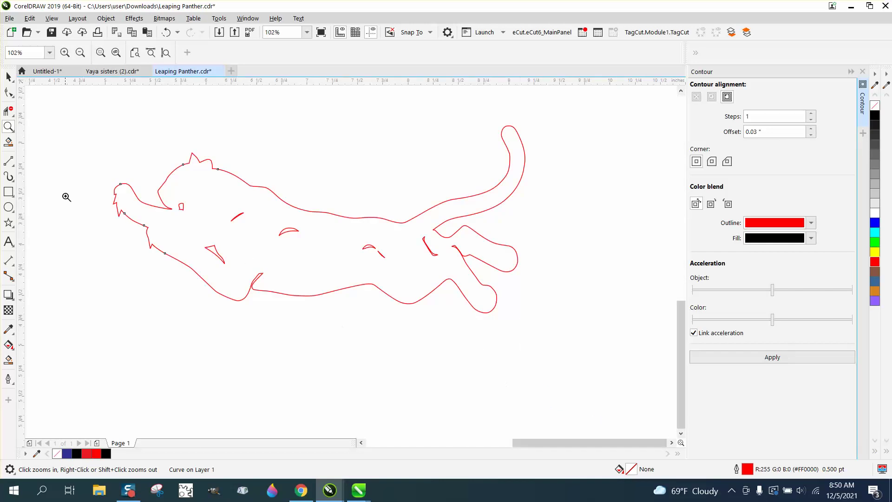
drag(166, 143, 220, 178)
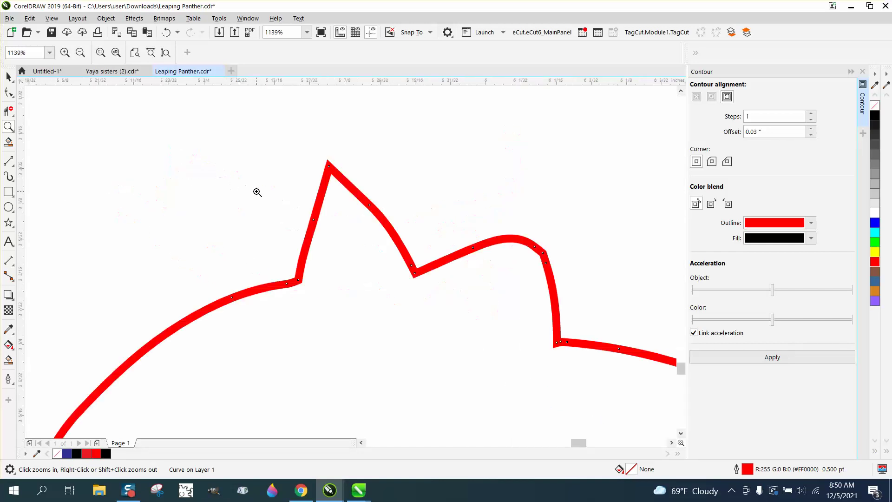
scroll(258, 192, down, 5)
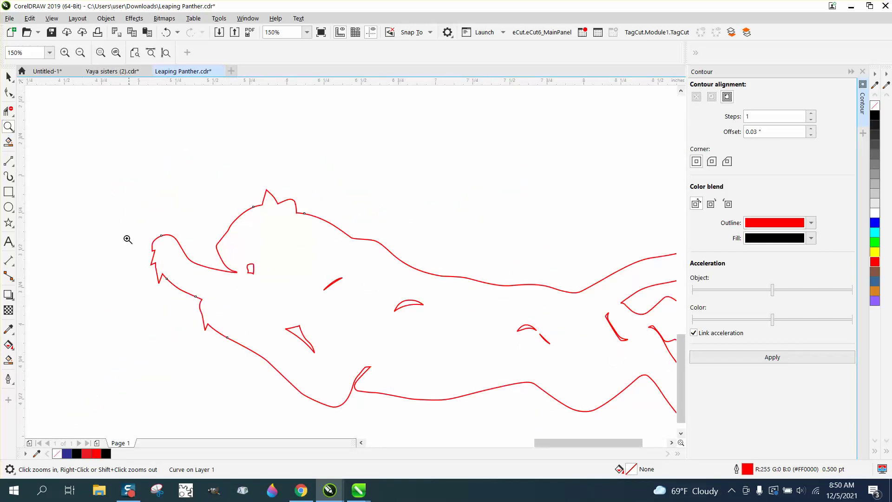
click(11, 111)
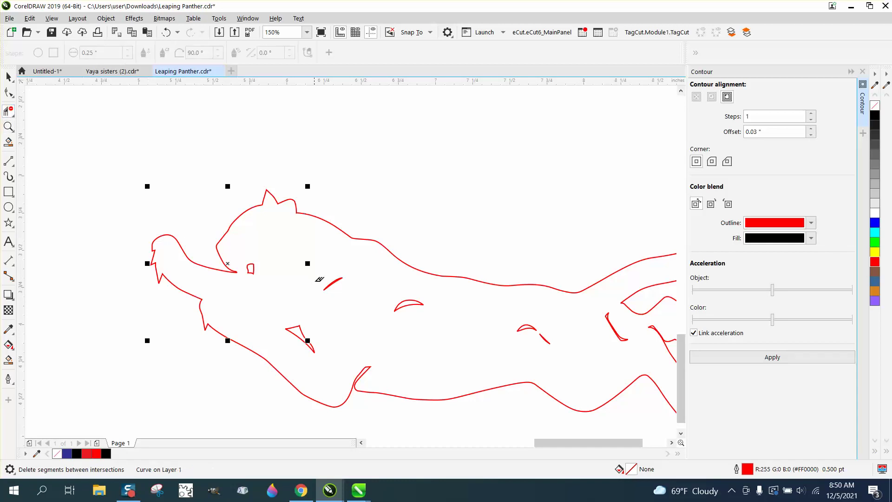
click(331, 285)
click(250, 269)
click(303, 331)
click(400, 305)
click(524, 326)
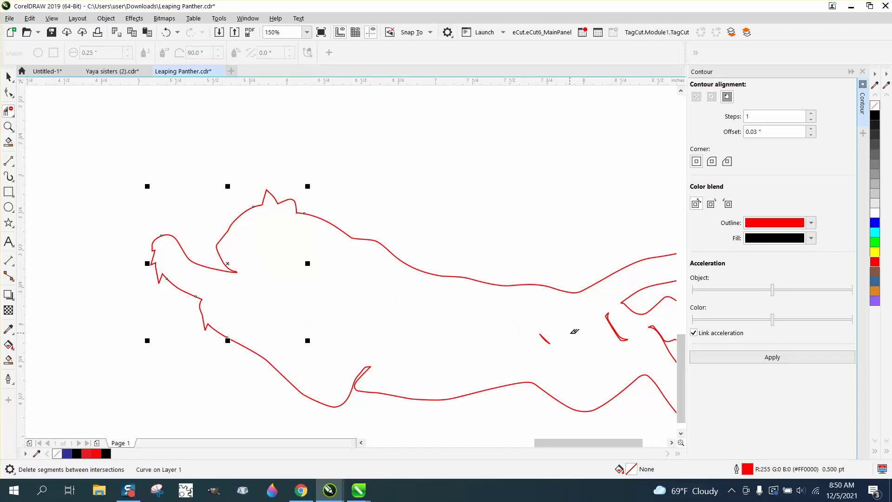
click(607, 331)
click(543, 339)
- Smart Fill the combined red outline in black and move the filled silhouette 5 inches up
scroll(304, 279, down, 4)
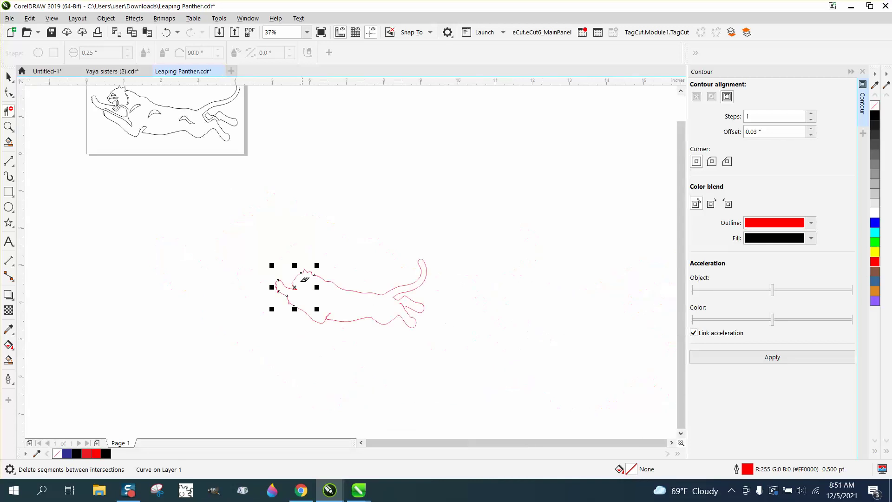
click(8, 75)
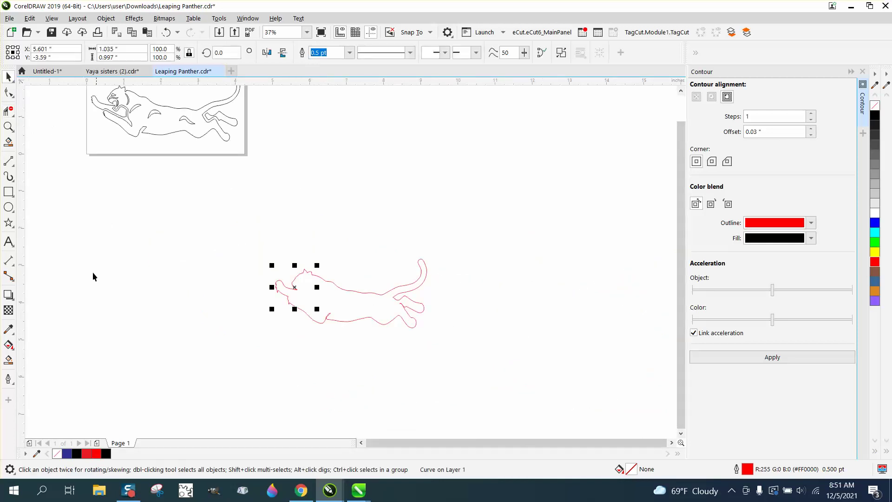
click(9, 360)
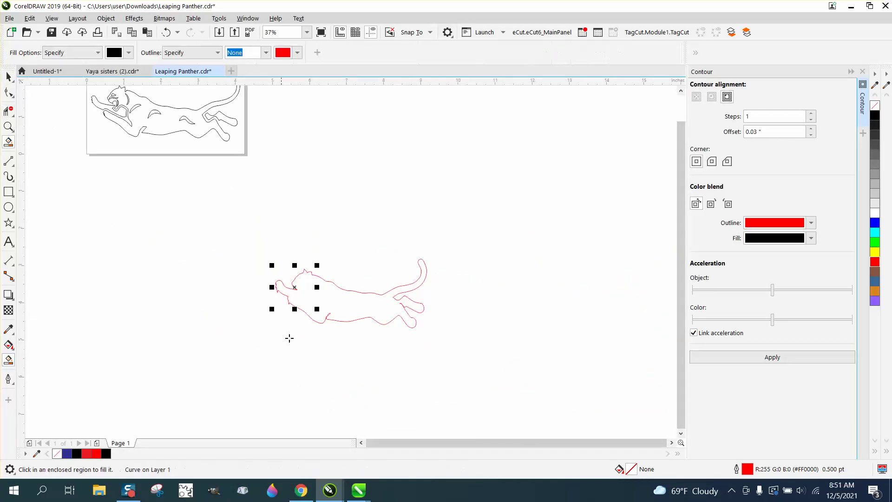
click(359, 310)
key(Up)
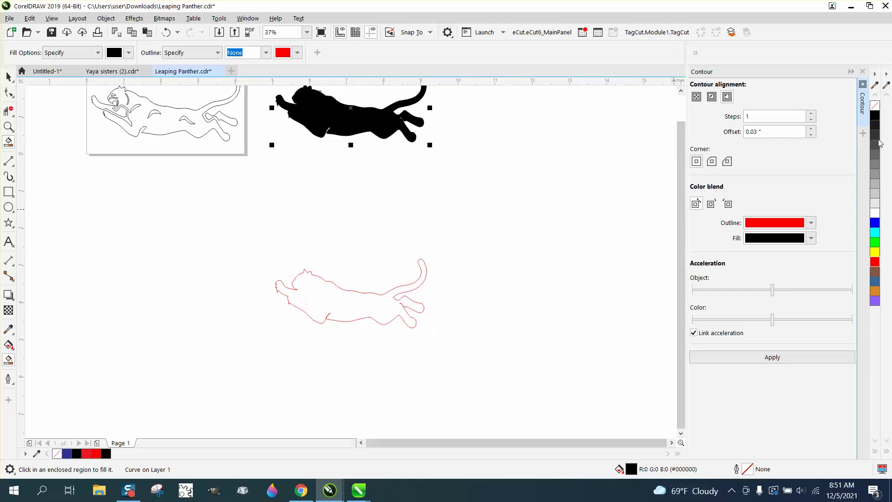
- Replace the silhouette's black fill with a red outline, and set the Smart Fill outline width to Hairline
click(875, 106)
right_click(875, 262)
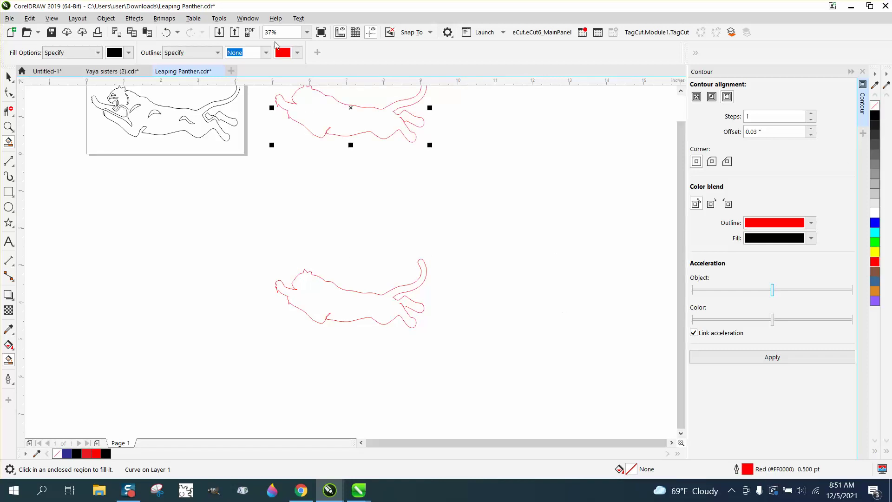
click(266, 52)
click(246, 75)
- Move the new red outline 5 inches left over the black panther and check its fit around the front paws and ears
scroll(442, 277, down, 2)
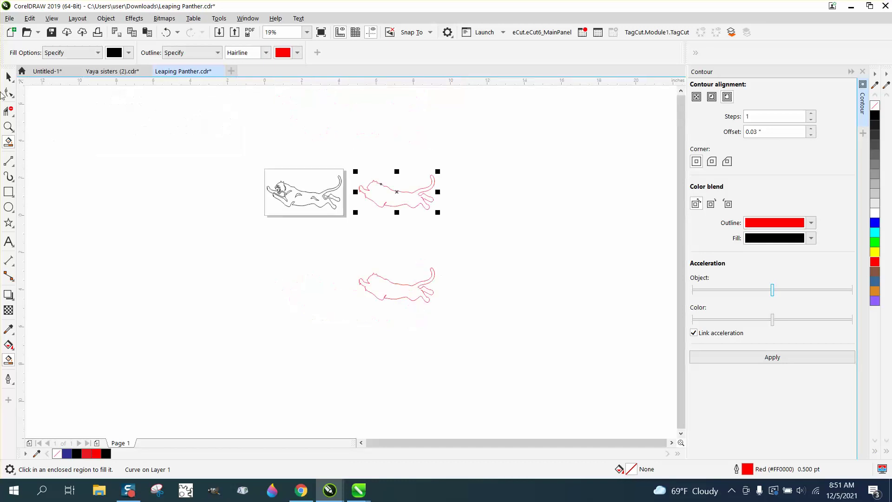
click(9, 77)
key(Left)
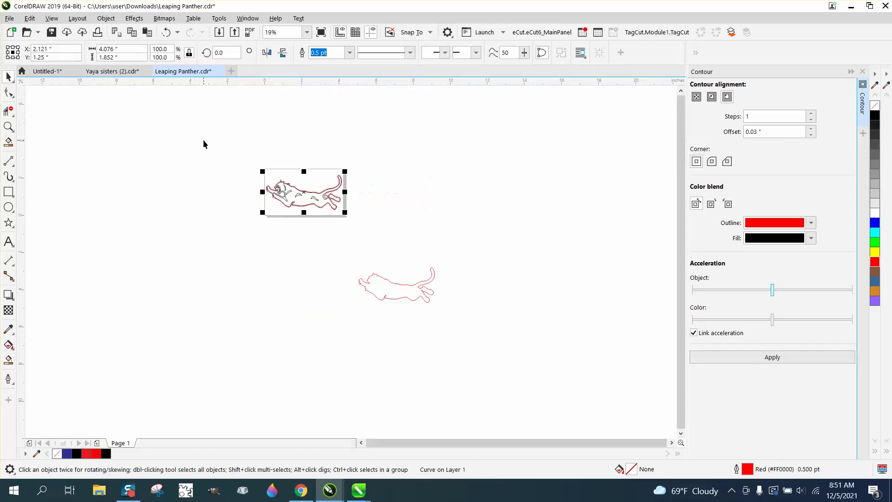
click(11, 128)
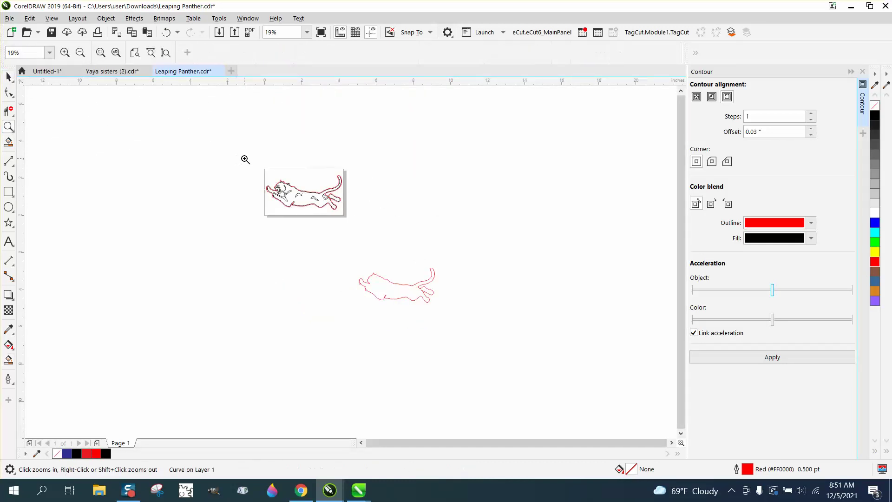
drag(245, 159, 433, 244)
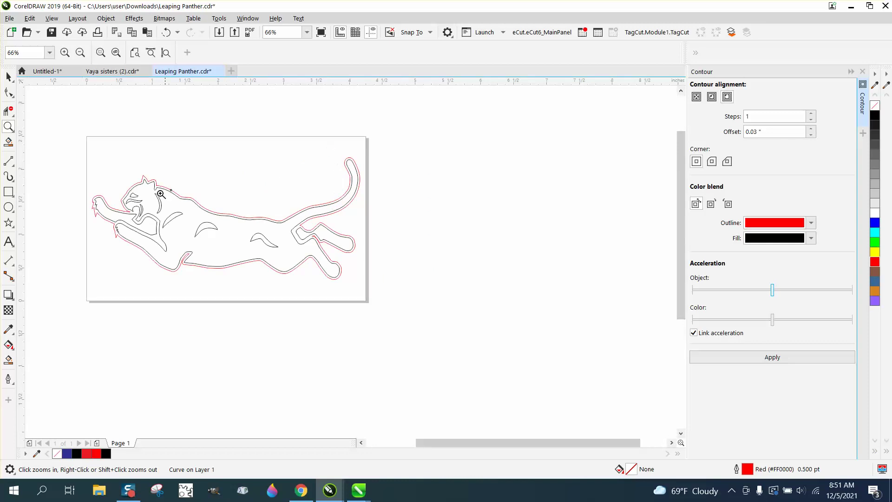
drag(93, 191, 153, 249)
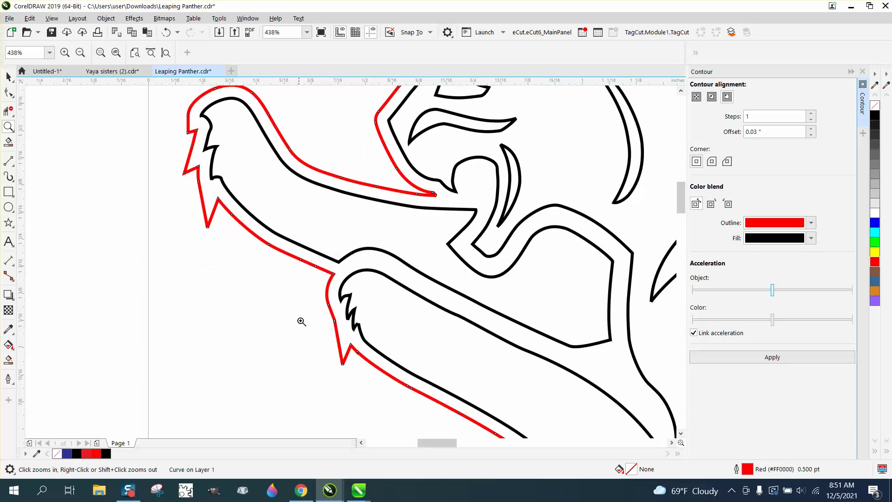
right_click(329, 308)
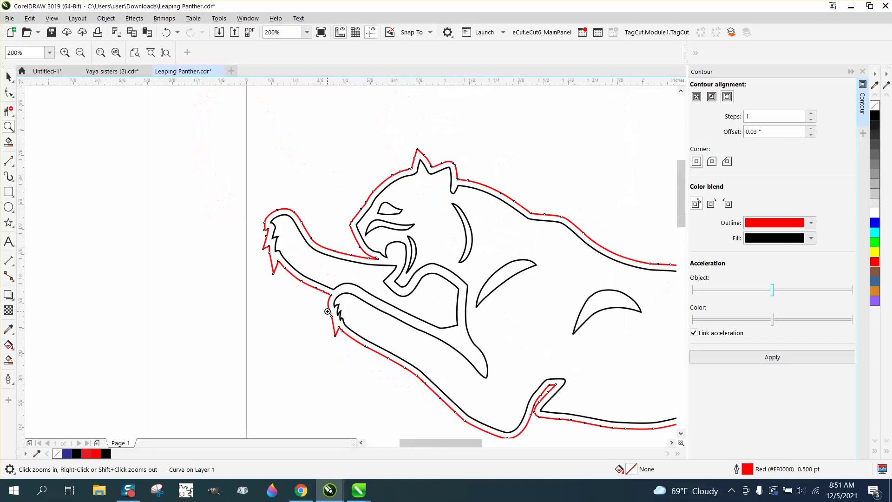
- Smart Fill the panther's body, far front leg and far hind leg in black with a red hairline outline, and check the whole figure
right_click(322, 309)
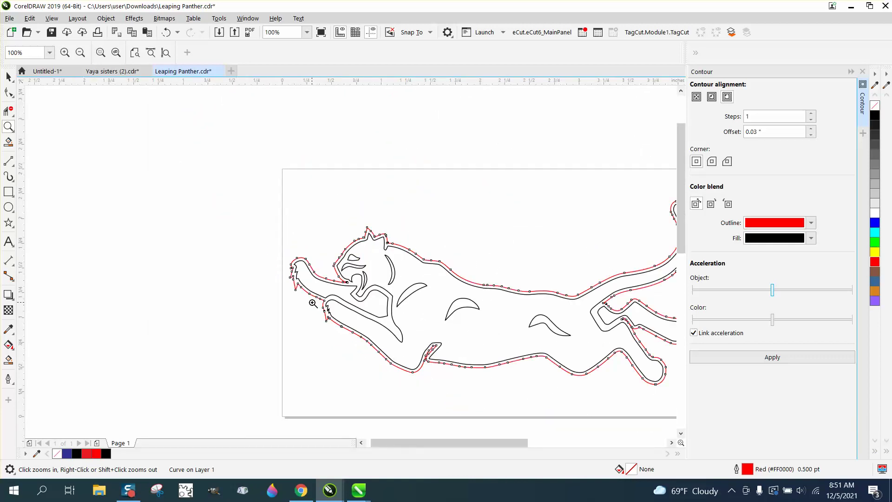
click(9, 359)
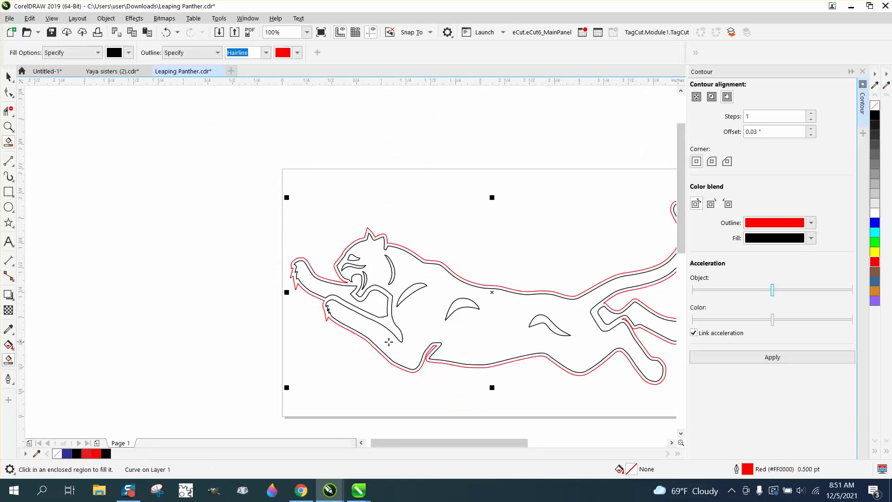
click(440, 310)
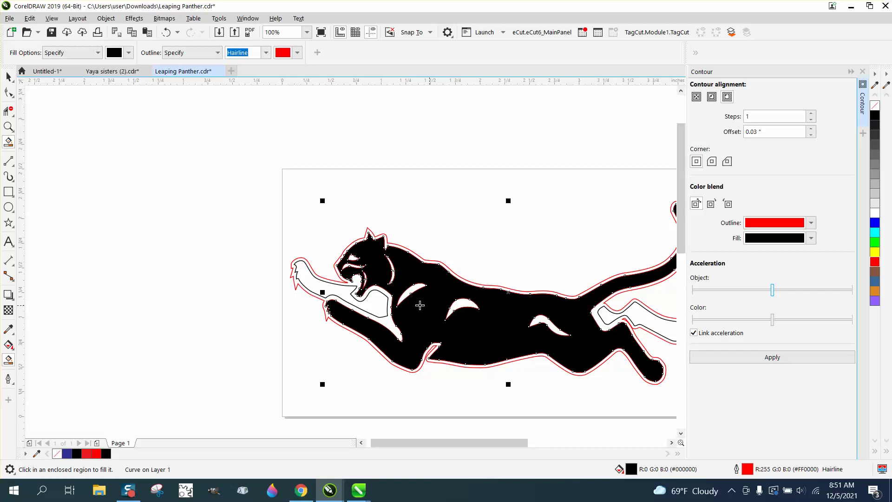
click(366, 301)
click(623, 315)
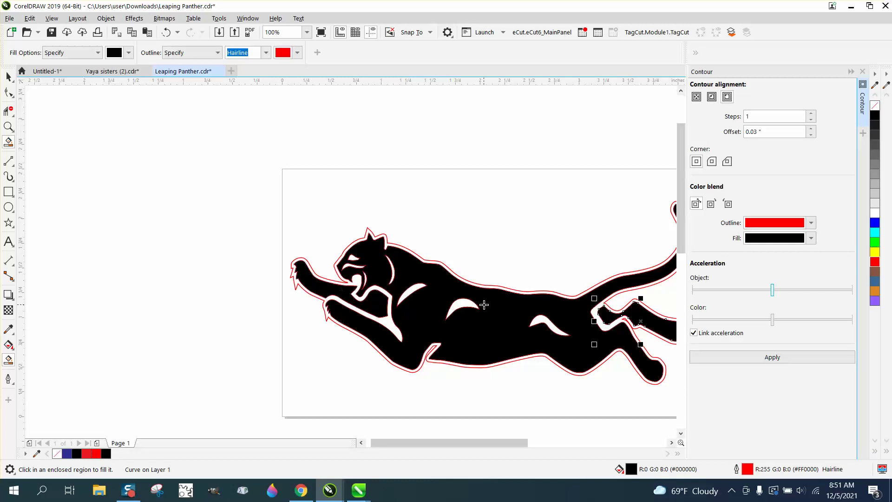
scroll(241, 229, down, 2)
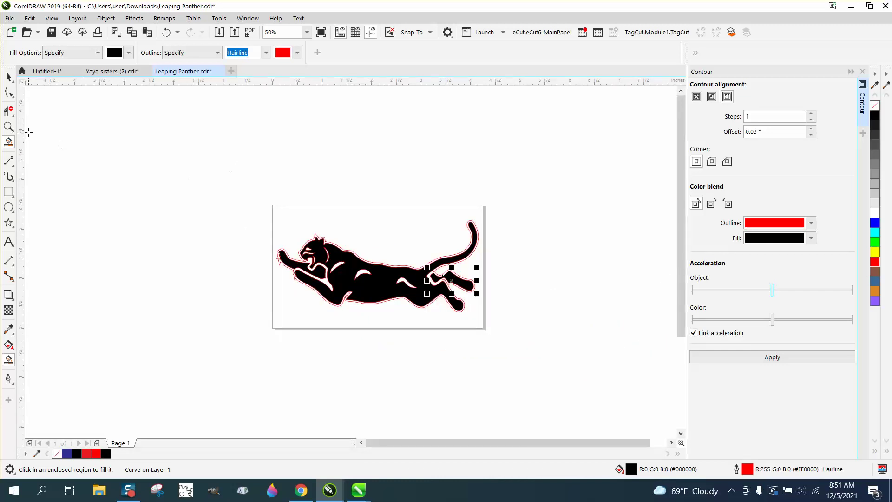
click(8, 127)
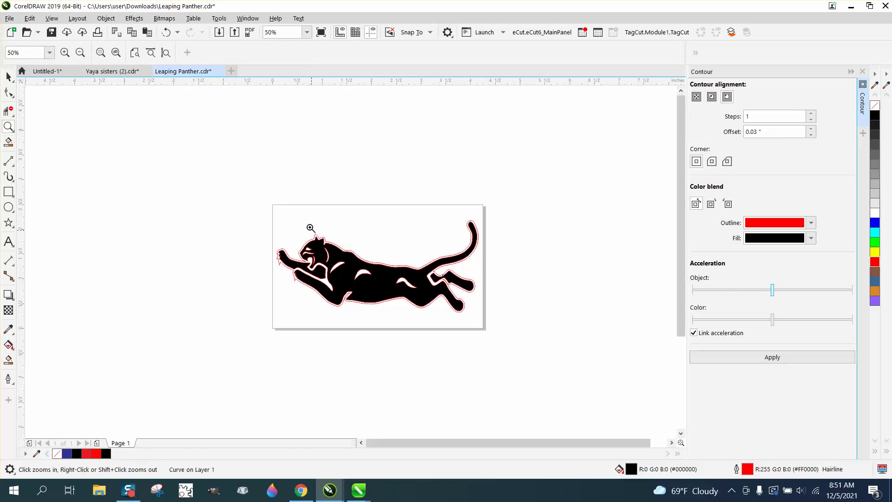
drag(281, 207, 521, 306)
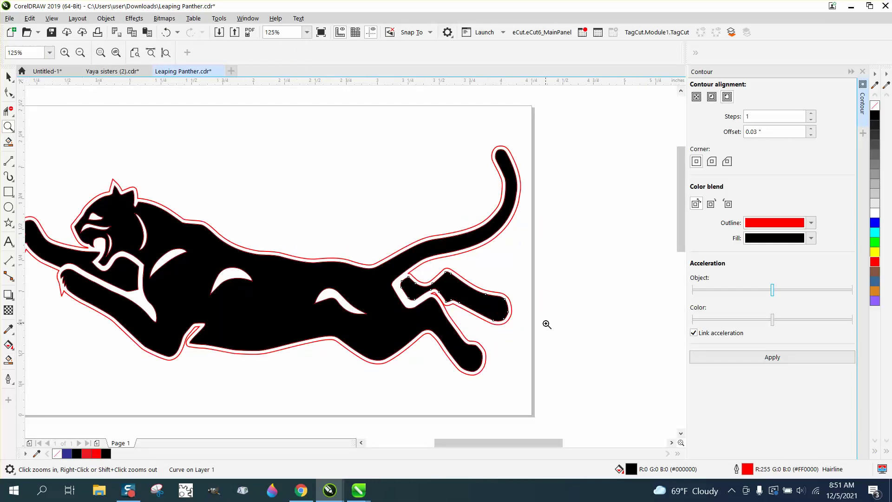